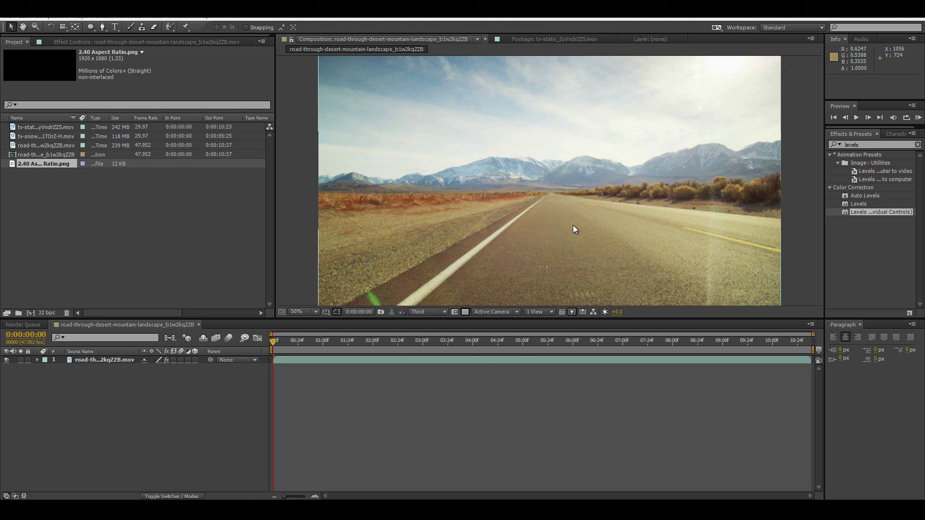
- Preview the tv-static clip's footage and return to the road composition
drag(429, 343, 59, 343)
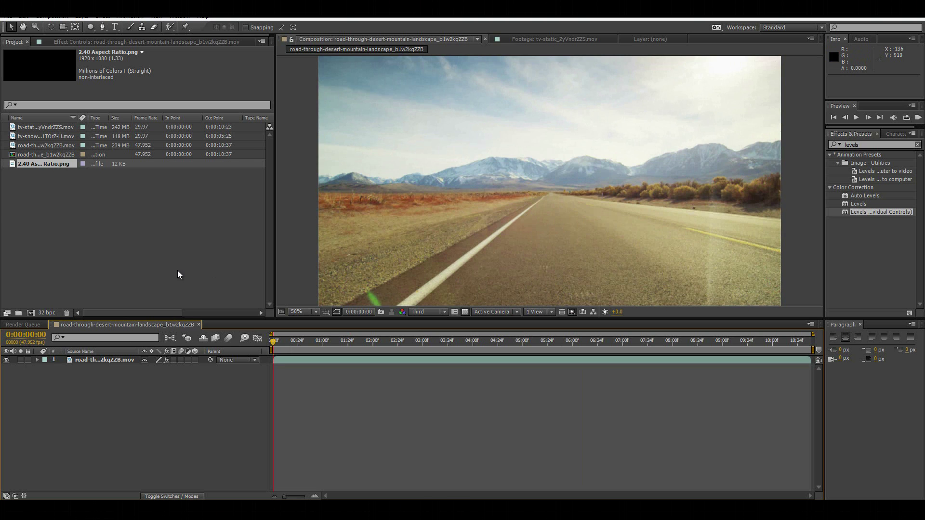
click(56, 128)
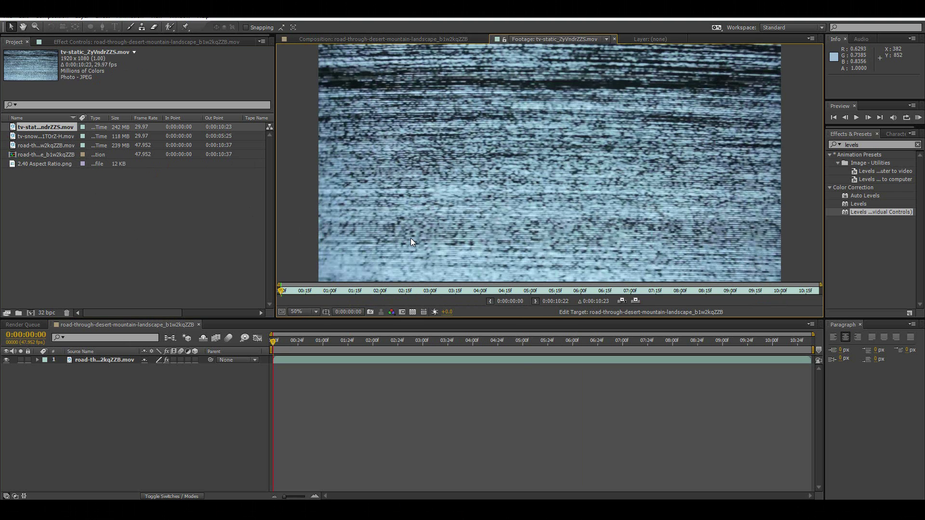
click(357, 38)
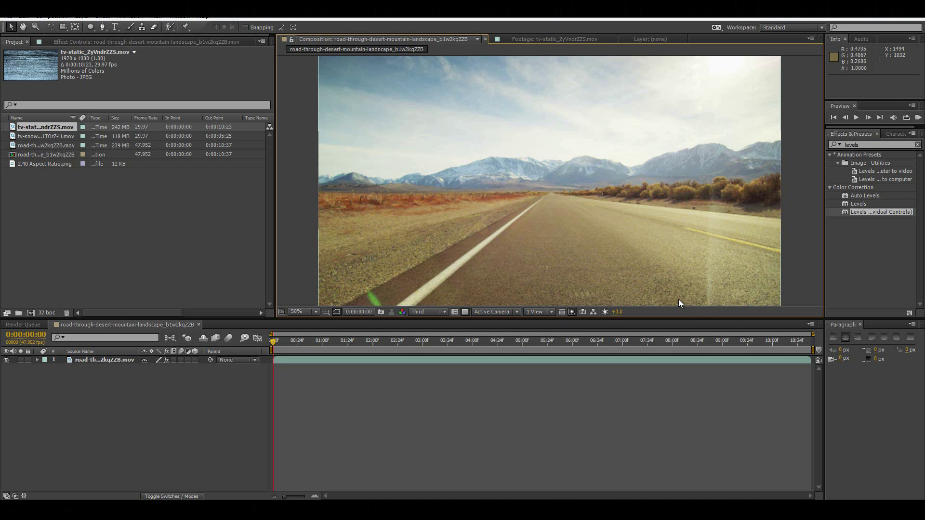
- Apply Levels (Individual Controls) to the road clip layer and delete the duplicate second instance of the effect
drag(885, 215, 113, 365)
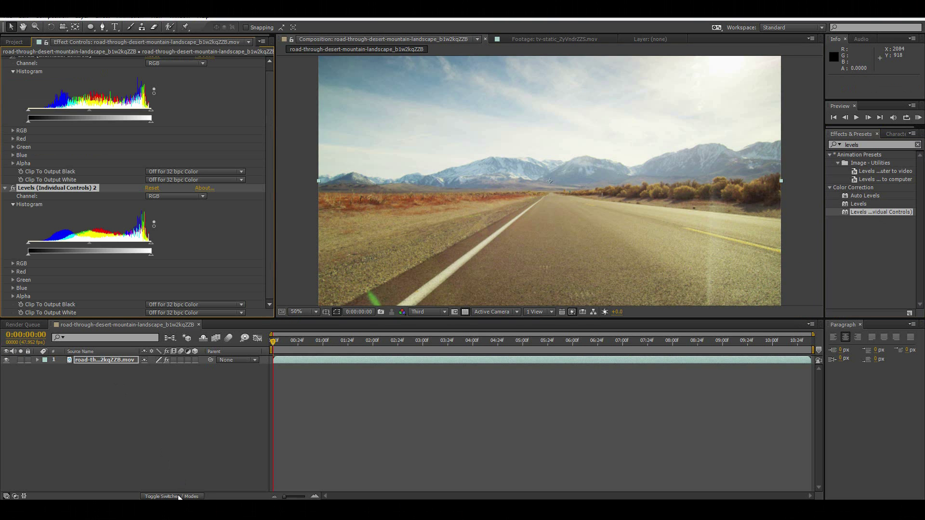
scroll(108, 188, up, 1)
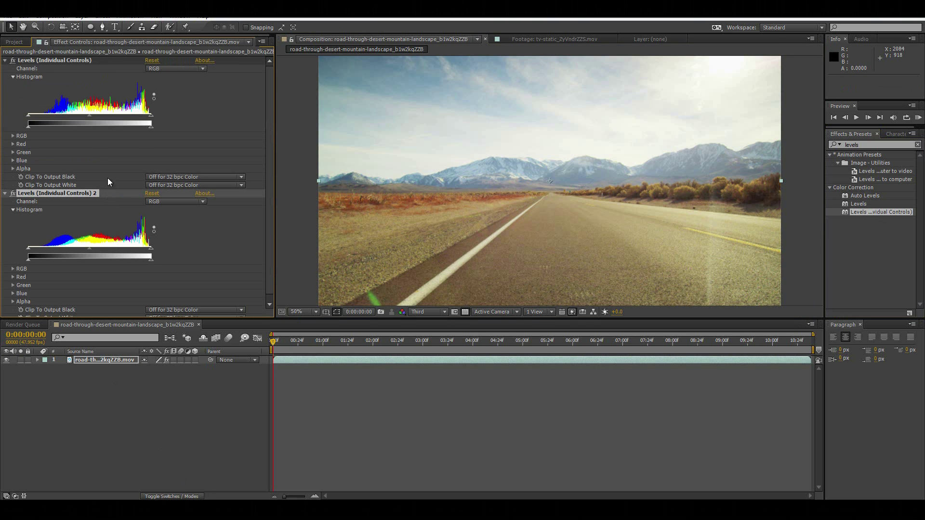
key(Delete)
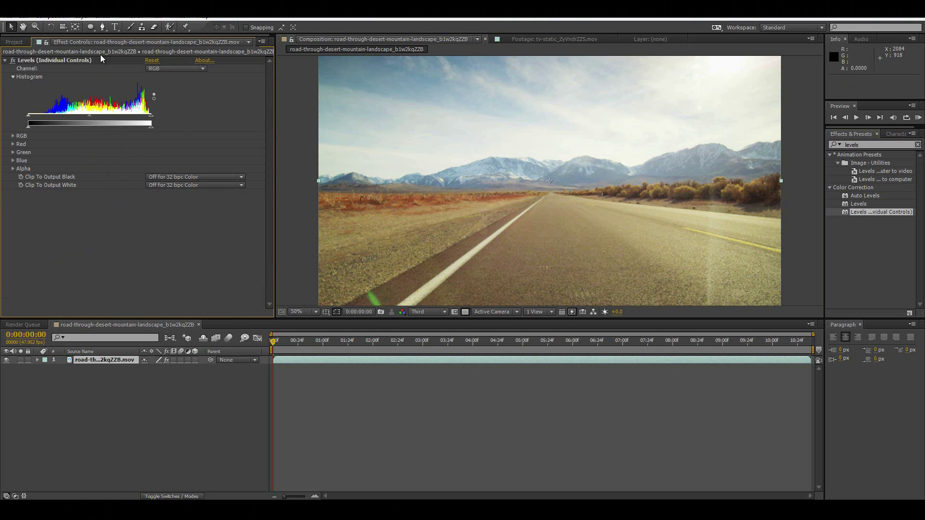
- Show the layer modes and set the road clip layer's blending mode to Add
click(180, 497)
click(158, 362)
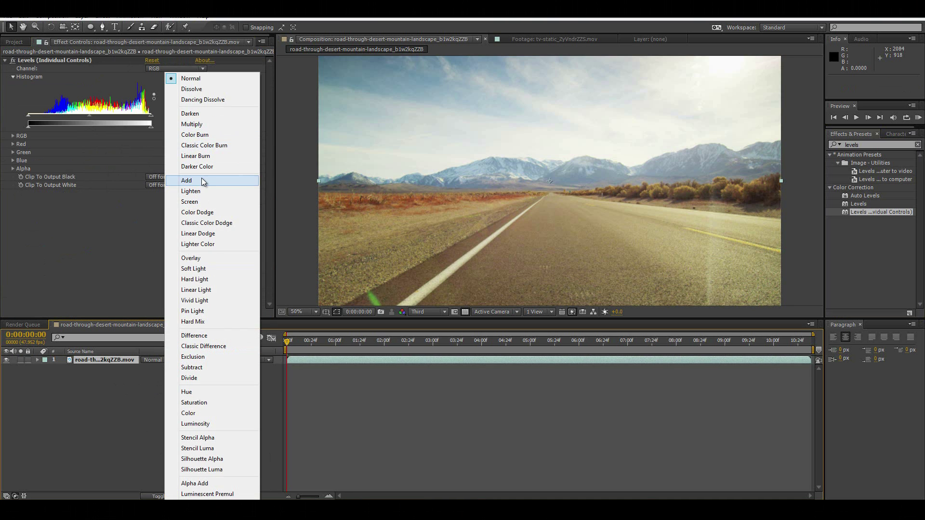
click(201, 181)
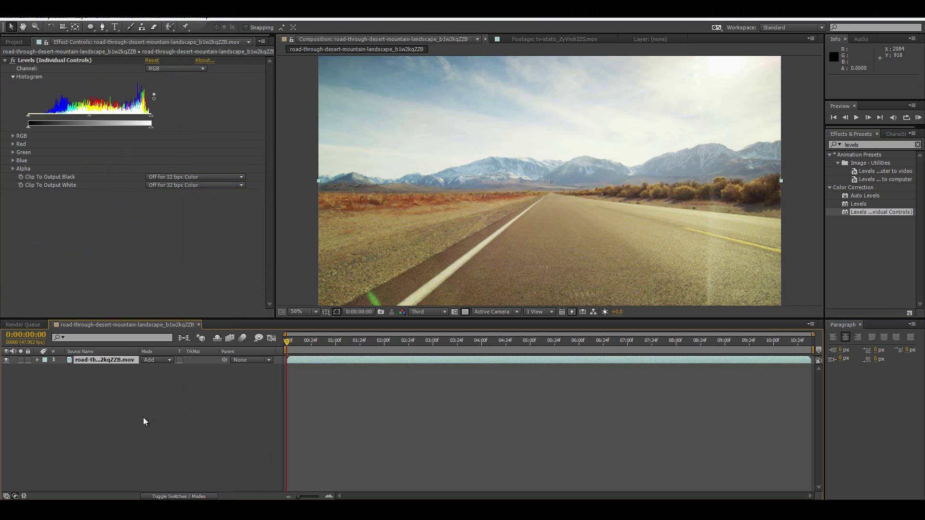
- Duplicate the road clip layer twice and set the bottom copy's blending mode to Normal
key(ctrl+d)
key(ctrl+d)
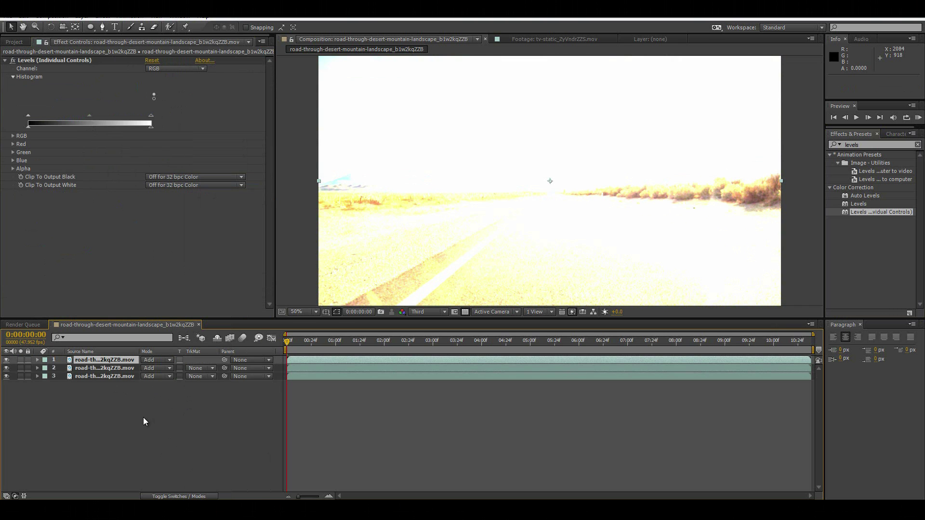
click(163, 379)
click(219, 79)
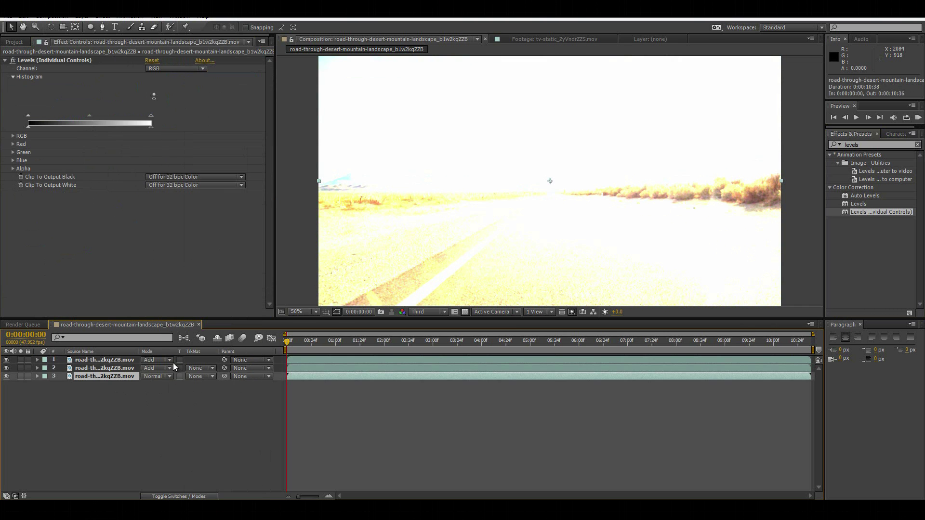
- In the Levels effect of layer 1, set Blue Output White and Green Output White to 0 to keep only red
click(107, 361)
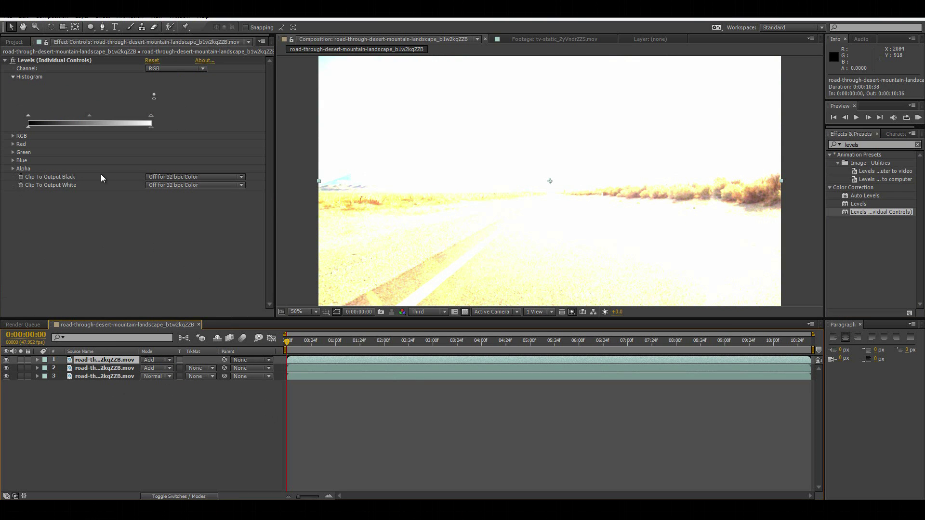
click(13, 144)
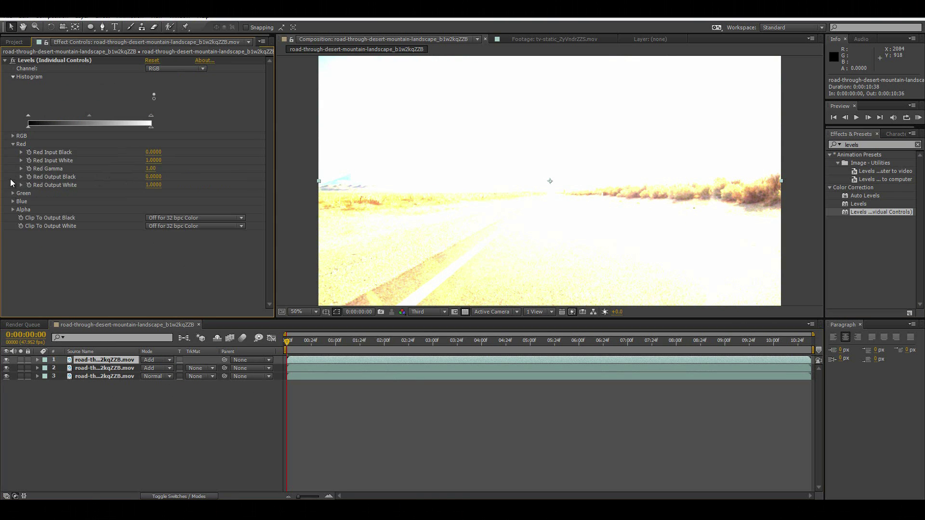
click(12, 193)
click(13, 243)
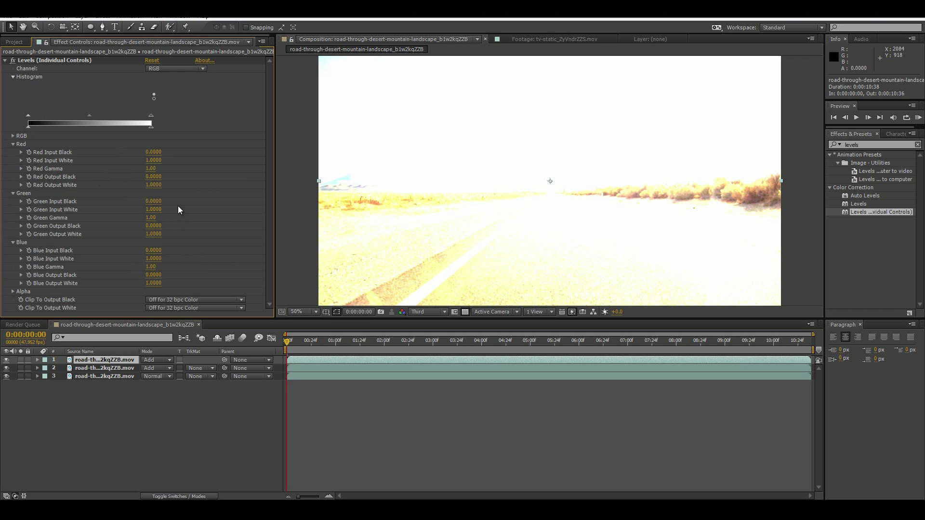
click(153, 283)
text(0)
key(Return)
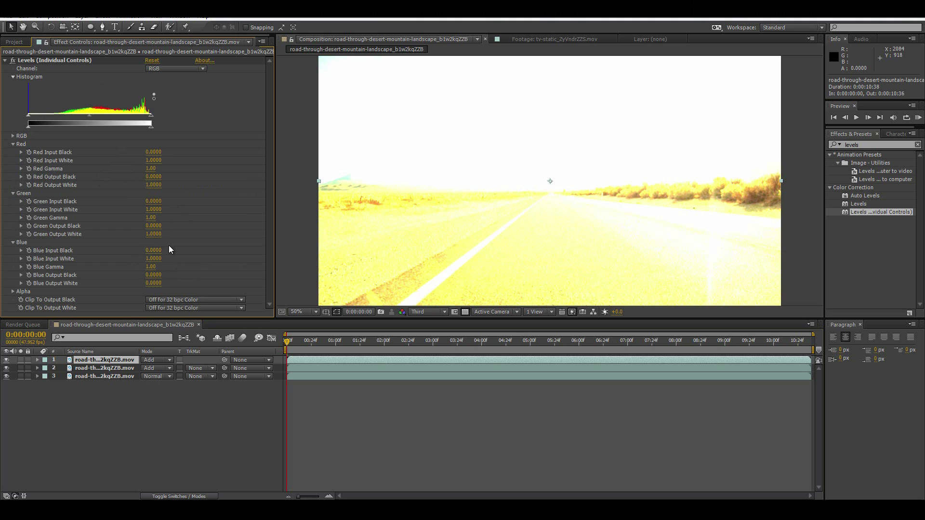
click(153, 234)
text(0)
key(Return)
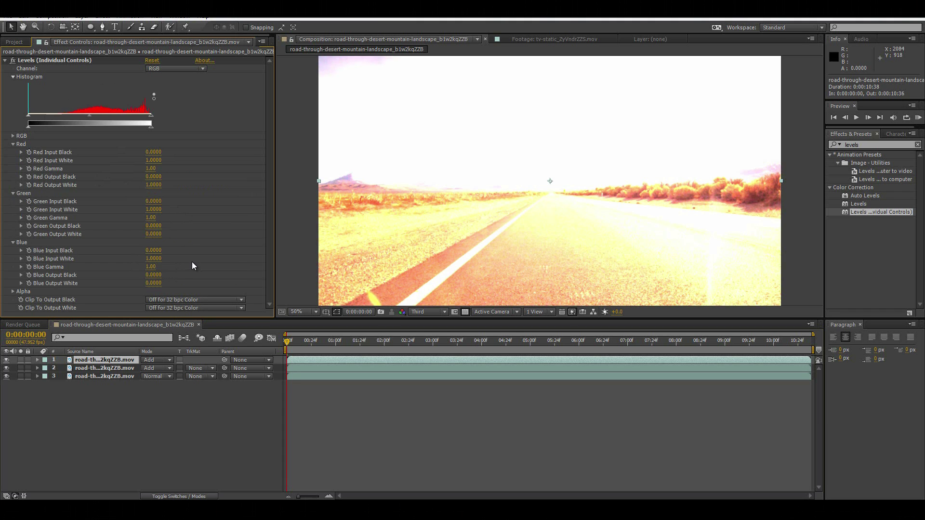
- In the Levels effect of layer 2, set Green Output White and Red Output White to 0 to keep only blue
click(115, 367)
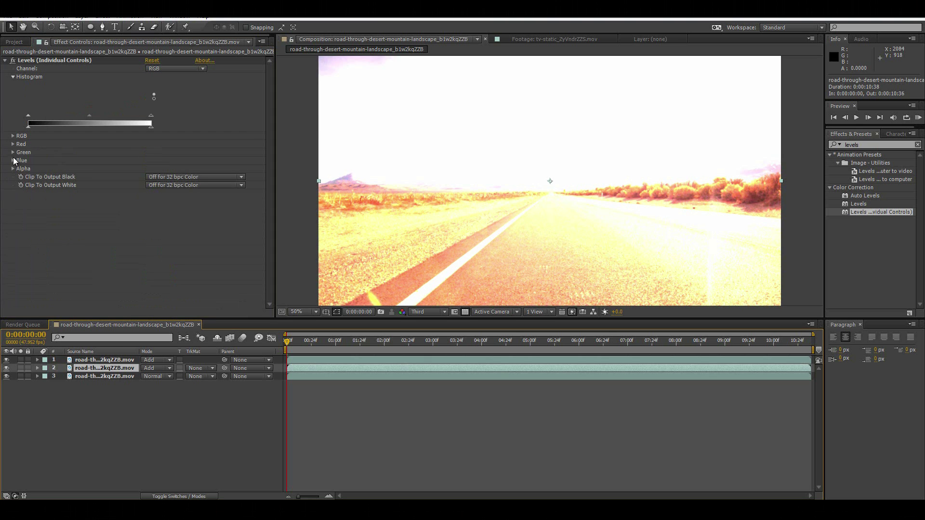
click(12, 152)
click(155, 193)
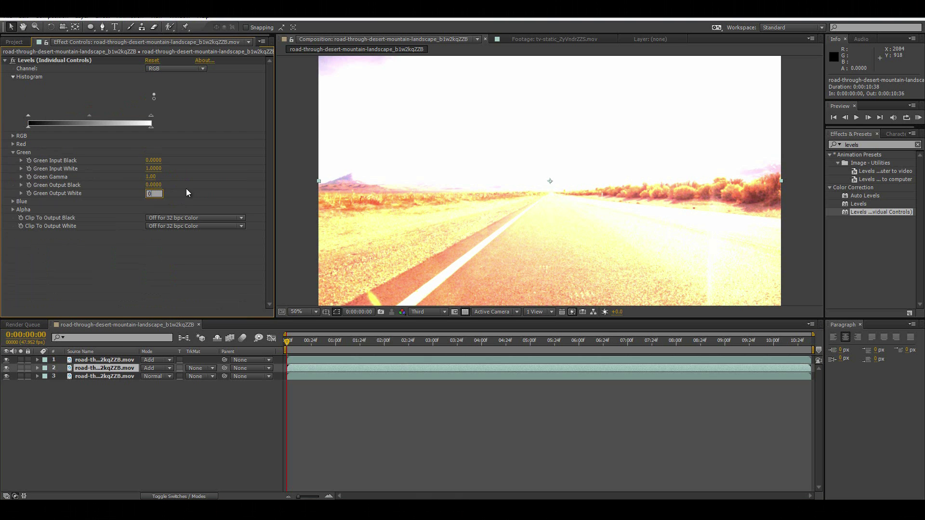
text(0)
key(Return)
click(13, 145)
click(153, 185)
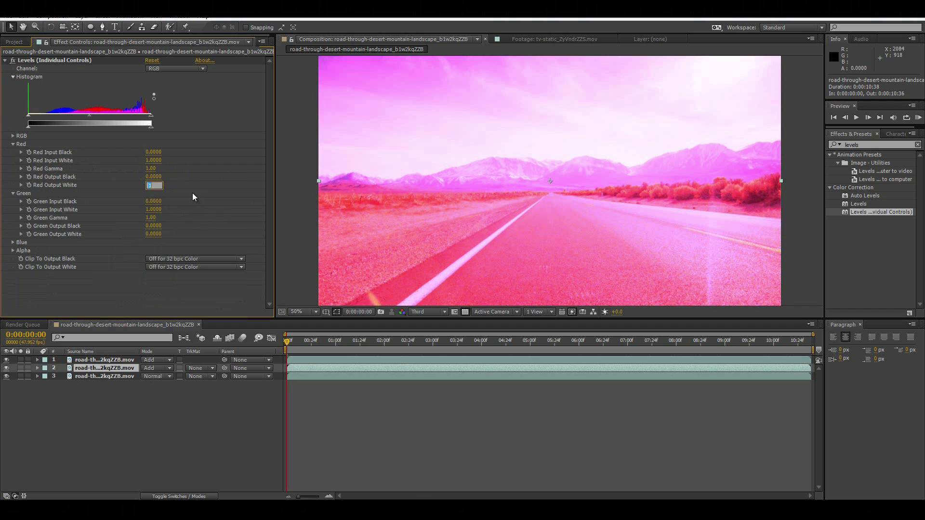
key(Return)
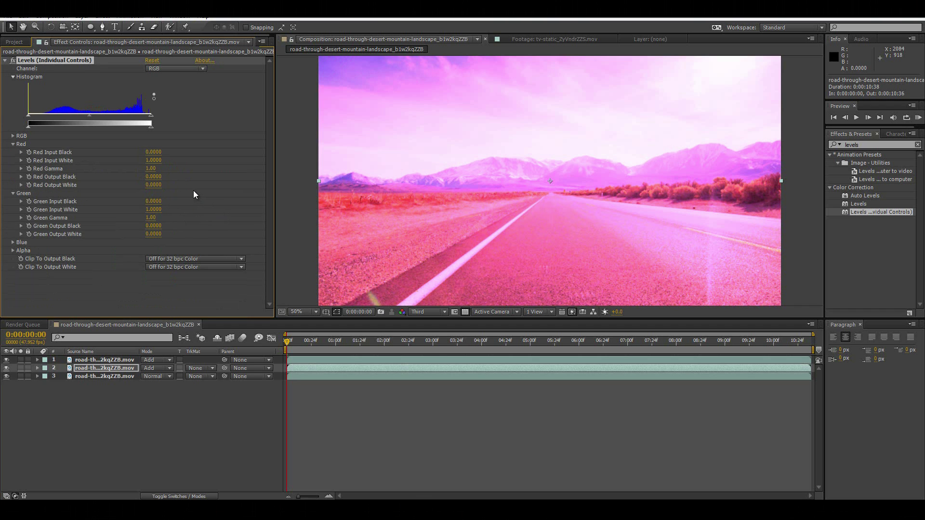
- In the Levels effect of layer 3, set Blue Output White and Red Output White to 0 to keep only green
click(123, 376)
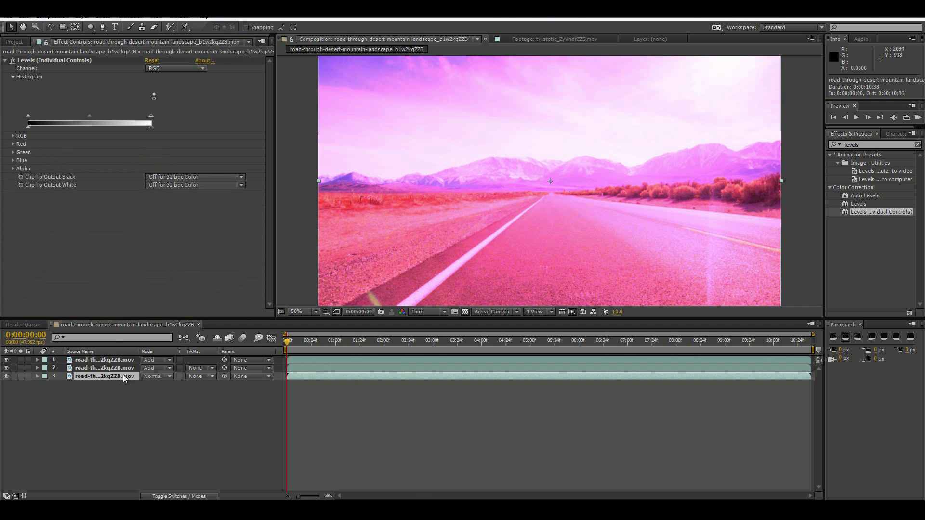
click(12, 160)
click(151, 201)
text(0)
key(Return)
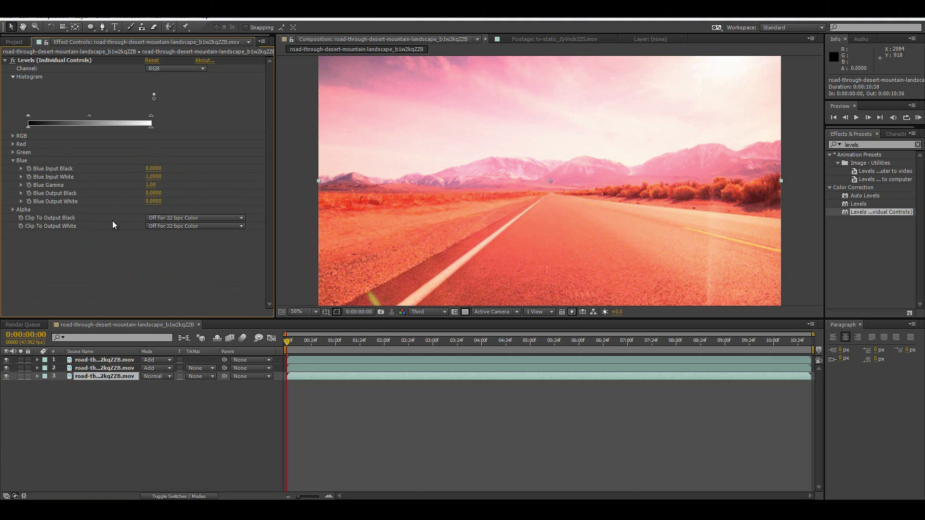
click(13, 144)
click(153, 185)
text(0)
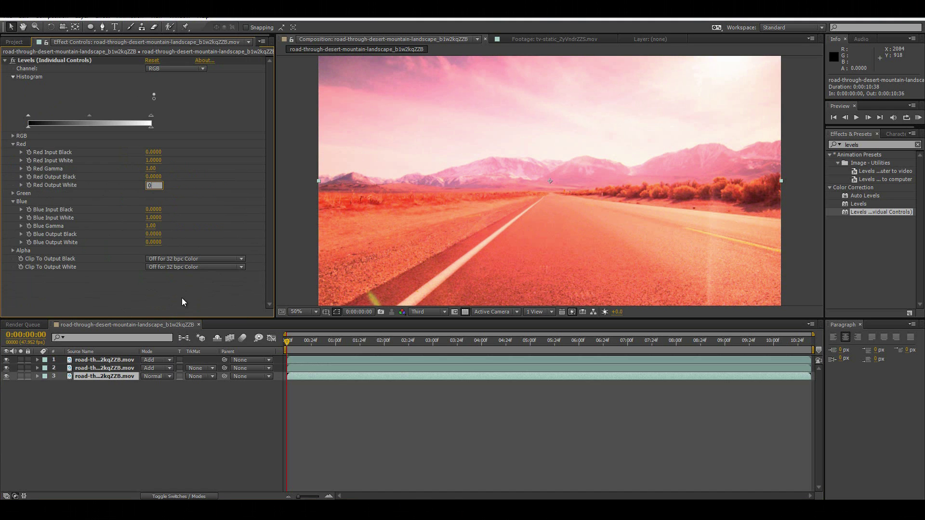
key(Return)
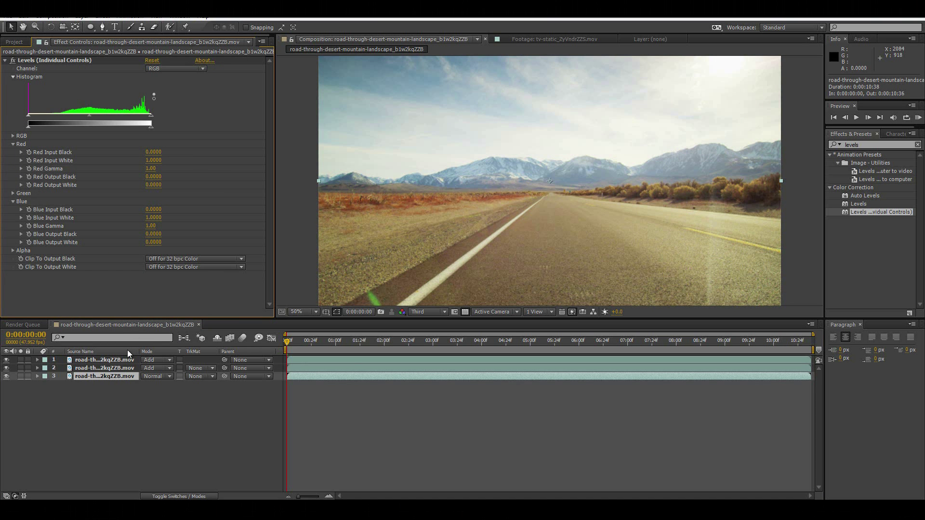
- Rename layer 1, which carries only the red channel, as Red
right_click(114, 361)
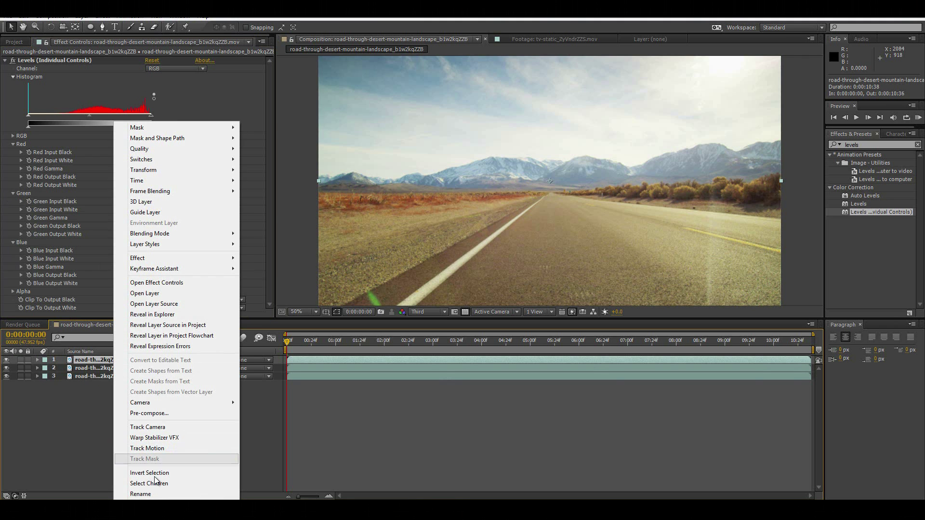
click(159, 494)
text(Red)
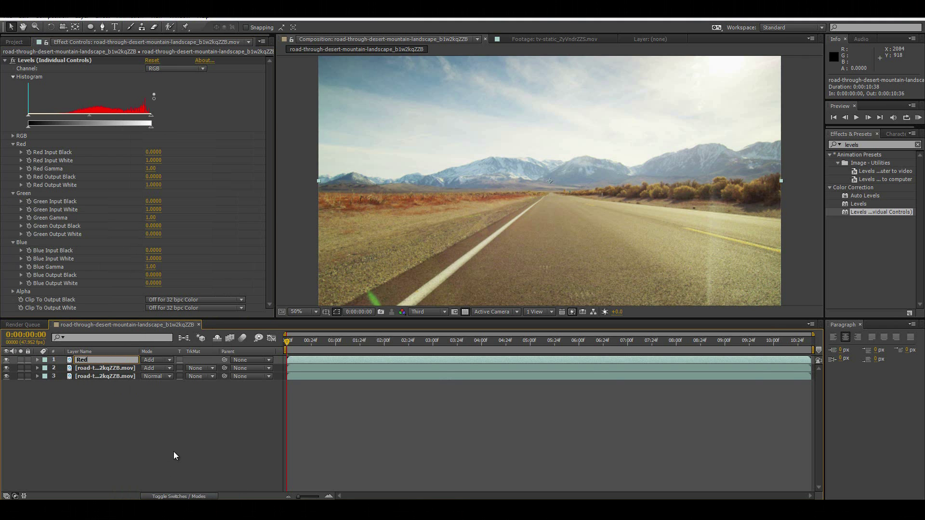
key(Return)
- Rename layer 2, which carries only the blue channel, as Blue
click(118, 368)
right_click(118, 366)
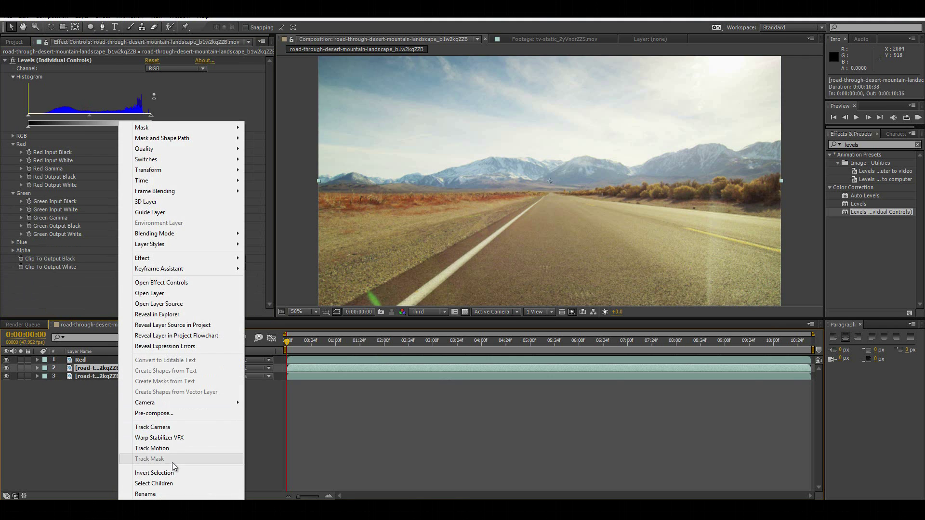
click(170, 490)
text(Blue)
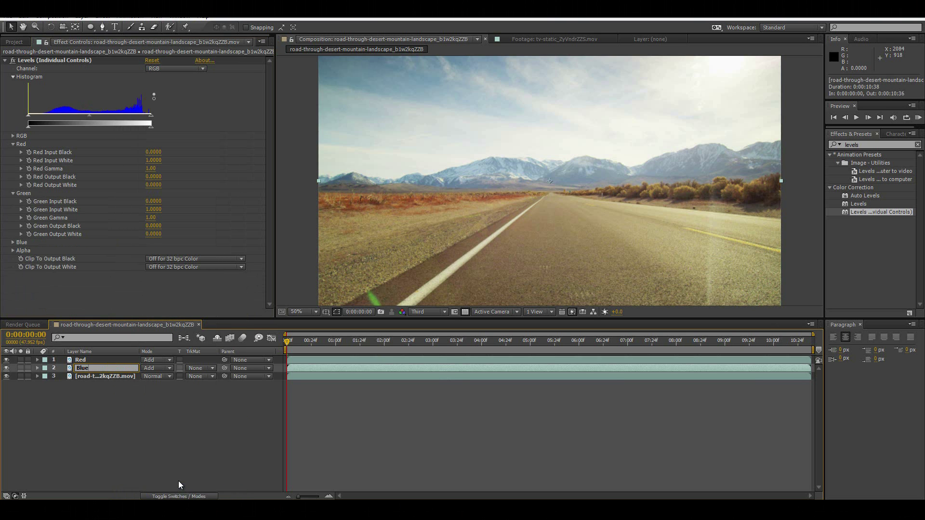
key(Return)
- Rename layer 3, which carries only the green channel, as Green
right_click(106, 378)
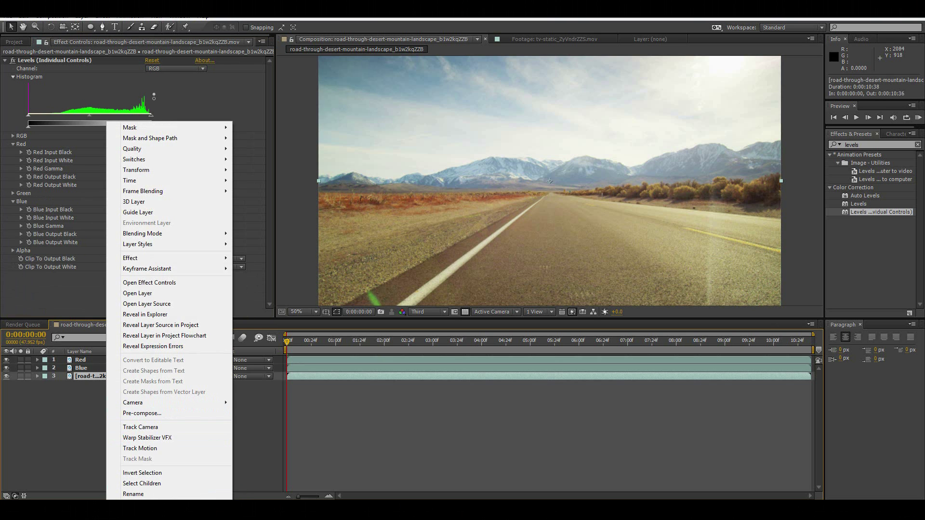
click(169, 494)
text(Green)
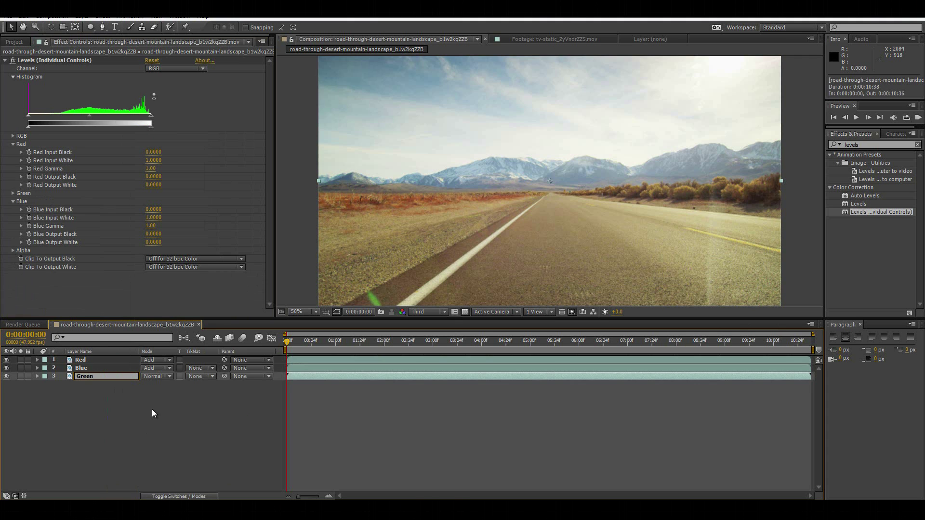
key(Return)
- Nudge the Red layer right and up to position 968, 536 to offset it from the other channels
click(114, 358)
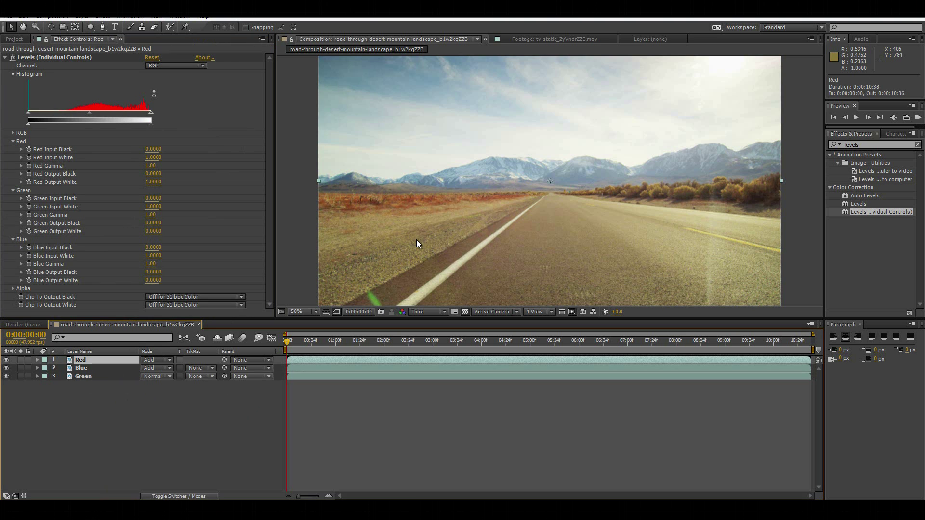
key(Right)
key(Right)
key(Right)
key(Right)
key(Right)
key(Right)
key(Up)
key(Up)
key(Up)
key(Up)
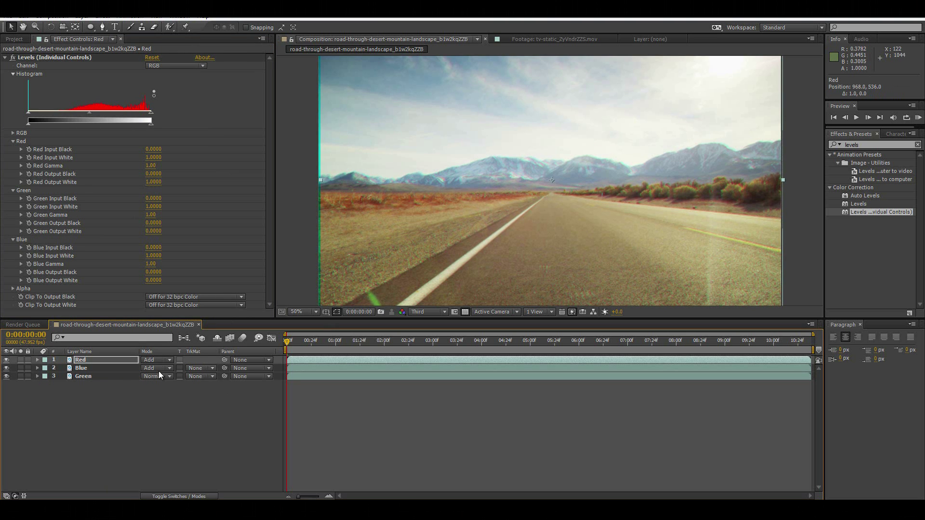
- Nudge the Blue layer left and down to position 956, 542 to offset it against the Red layer
click(119, 369)
key(Left)
key(Left)
key(Left)
key(Left)
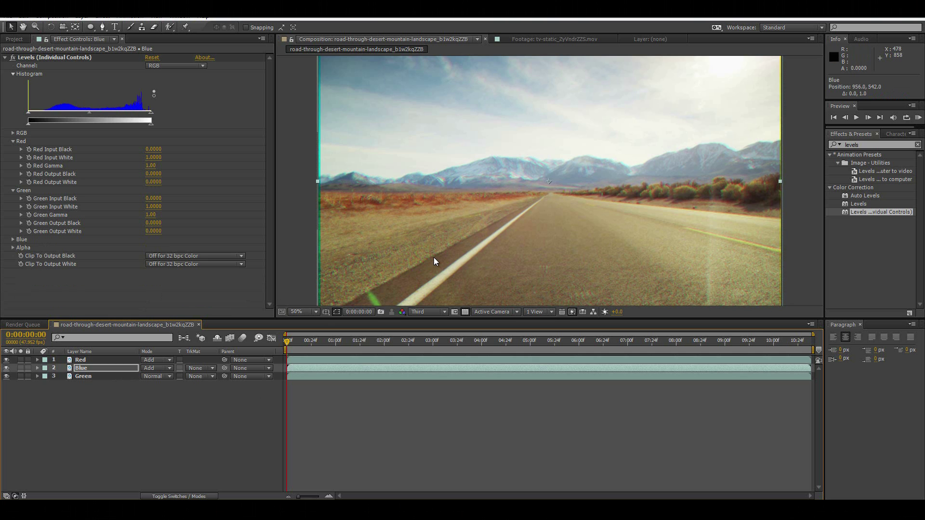
- Try shifting the Blue layer to position 960, 536, and move it back left and down
key(Right)
key(Right)
key(Right)
key(Right)
key(Right)
key(Right)
key(Up)
key(Up)
key(Up)
key(Up)
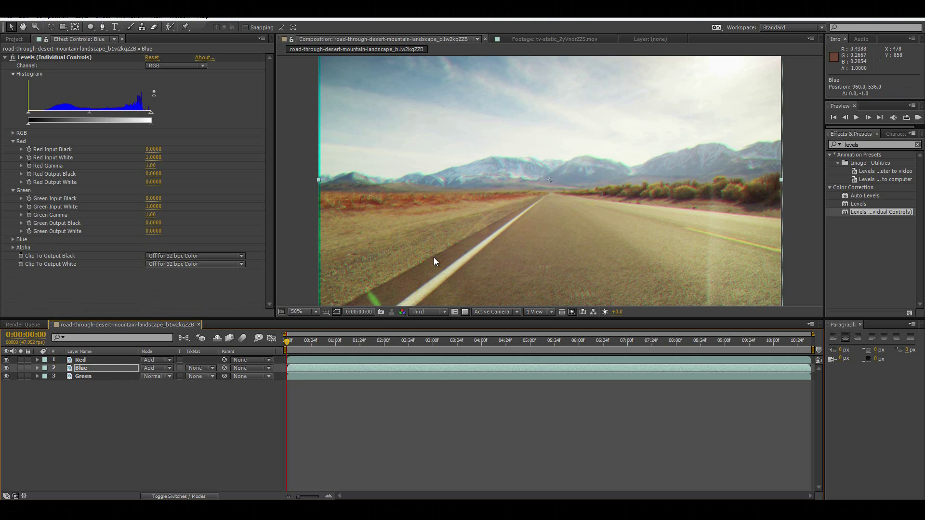
key(Left)
key(Left)
key(Left)
key(Left)
key(Down)
key(Down)
key(Down)
key(Down)
key(Down)
key(Down)
key(ctrl+z)
- Readjust the Red layer's offset by nudging it to position 966, 530
click(106, 359)
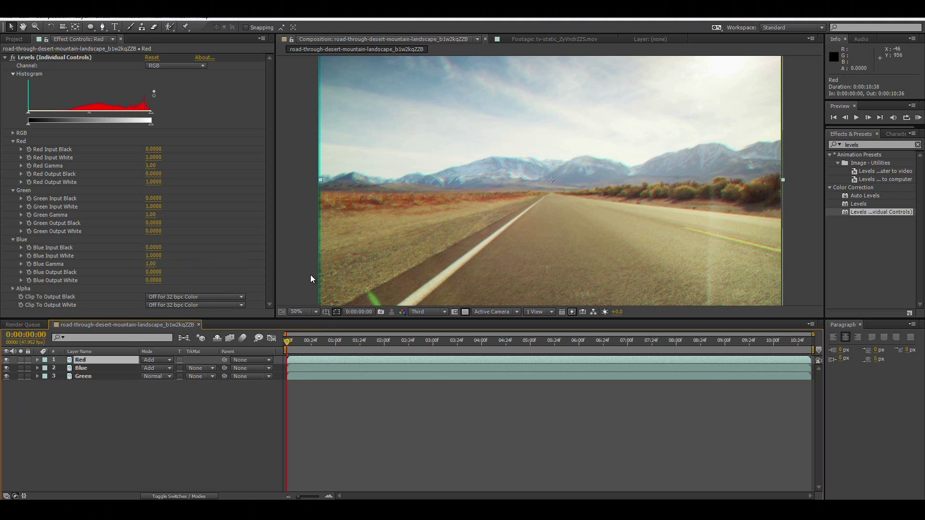
key(Up)
key(shift+Left)
key(Left)
key(Left)
key(Up)
key(Up)
key(Right)
key(Right)
key(Right)
key(Right)
key(Right)
key(Right)
key(Up)
key(Up)
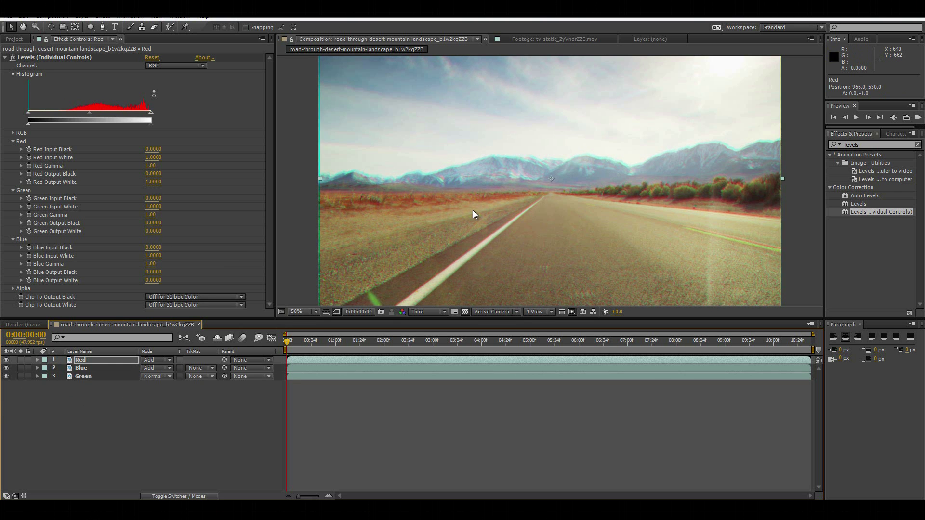
- Nudge the Red layer left and down to position 962, 532
key(Left)
key(Left)
key(Left)
key(Left)
key(Down)
key(Down)
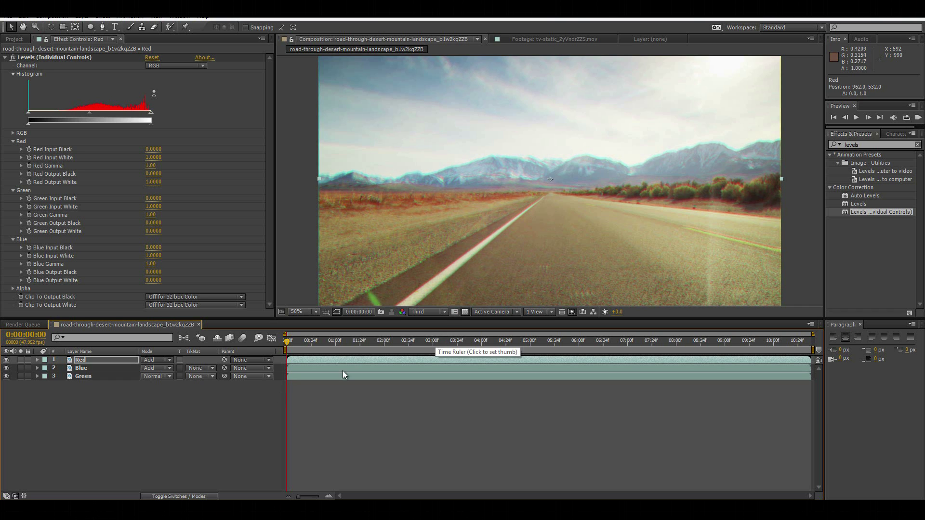
- Try offsetting the Blue layer to position 958, 544
click(108, 371)
key(Left)
key(Left)
key(Left)
key(Left)
key(Down)
key(Down)
key(Down)
key(Down)
key(Right)
key(Right)
key(Up)
key(Up)
key(Up)
key(Up)
key(Up)
key(Up)
key(Up)
key(Up)
key(Up)
key(Up)
key(Down)
key(Down)
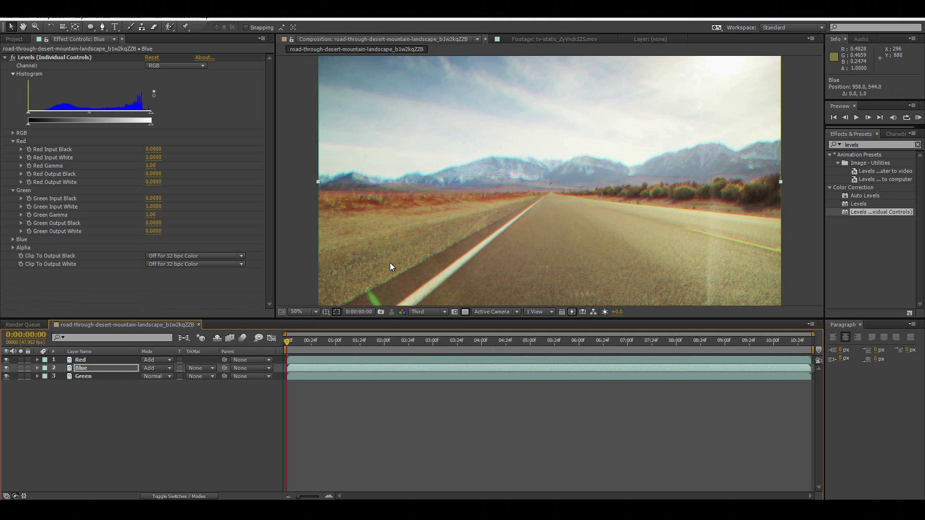
- Fine-tune the Blue layer's offset by nudging it to position 956, 542, and deselect it
key(Left)
key(Left)
key(Left)
key(Left)
key(Left)
key(Left)
key(Down)
key(Down)
key(Down)
key(Down)
key(Down)
key(Down)
key(Down)
key(Down)
key(Down)
key(Down)
key(Down)
key(Down)
key(Up)
key(Up)
key(Up)
key(Up)
key(Up)
key(Up)
key(Up)
key(Up)
key(Right)
key(Right)
key(Right)
key(Right)
key(Up)
key(Up)
key(Up)
key(Up)
key(Up)
key(Up)
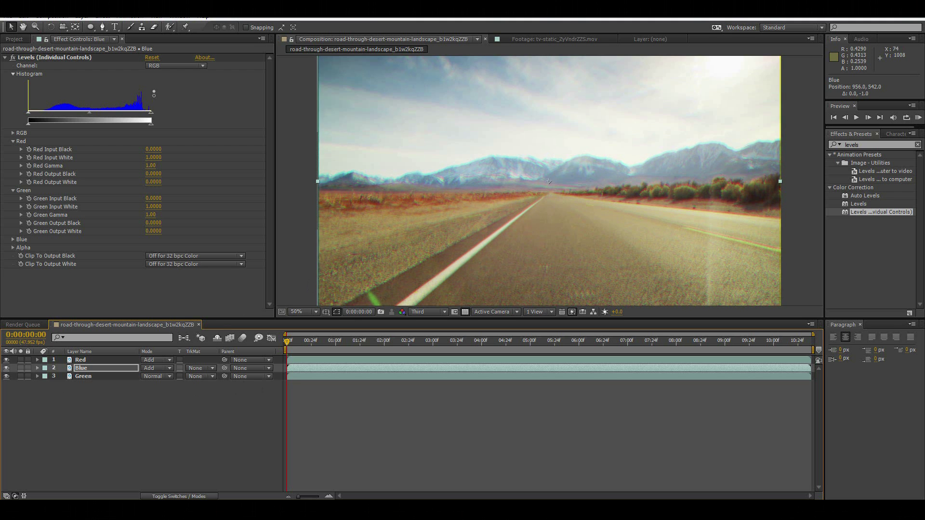
click(146, 419)
scroll(429, 183, up, 8)
scroll(458, 165, down, 10)
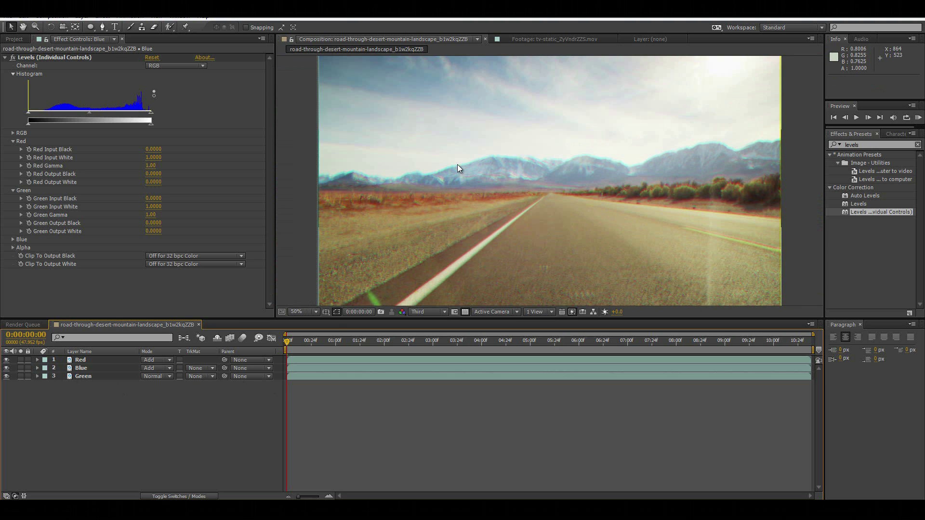
- Pre-compose the Red, Blue and Green layers into a new composition named Chromatic, moving all attributes into it
click(94, 360)
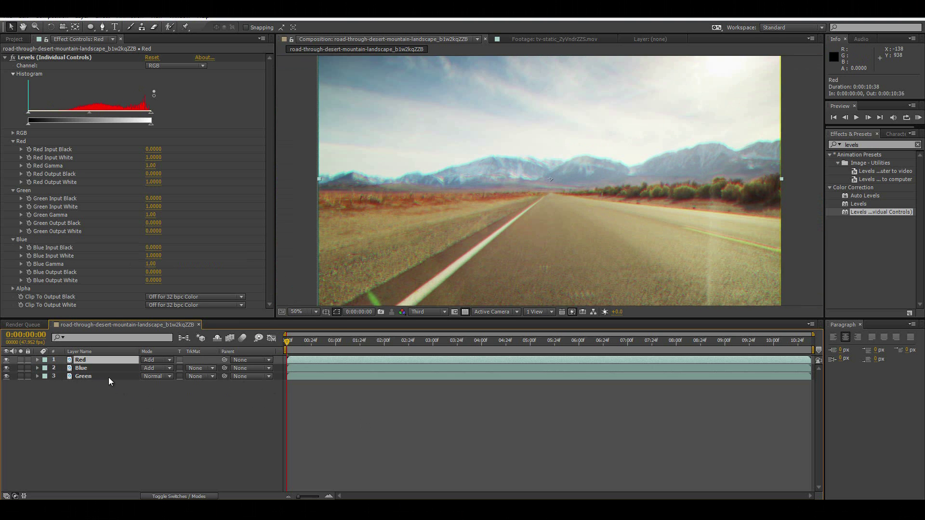
shift+click(108, 377)
right_click(109, 374)
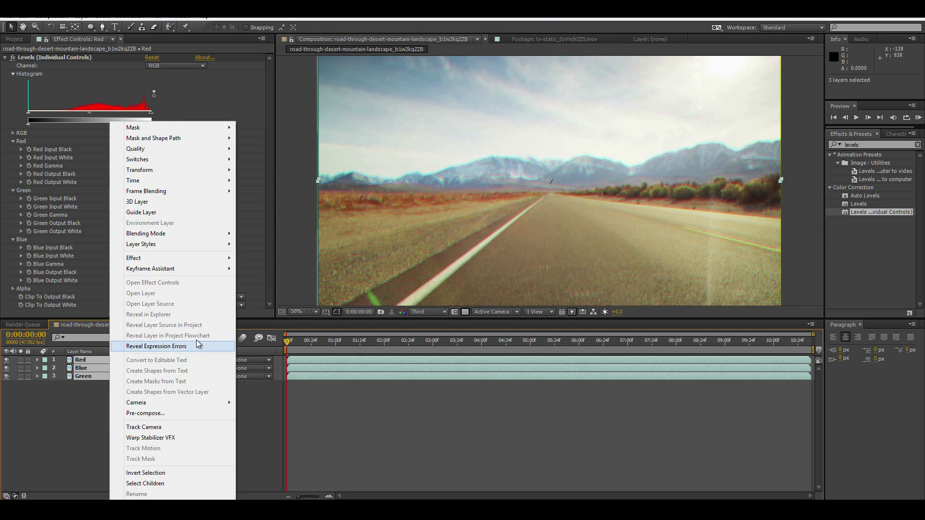
click(180, 413)
text(Final)
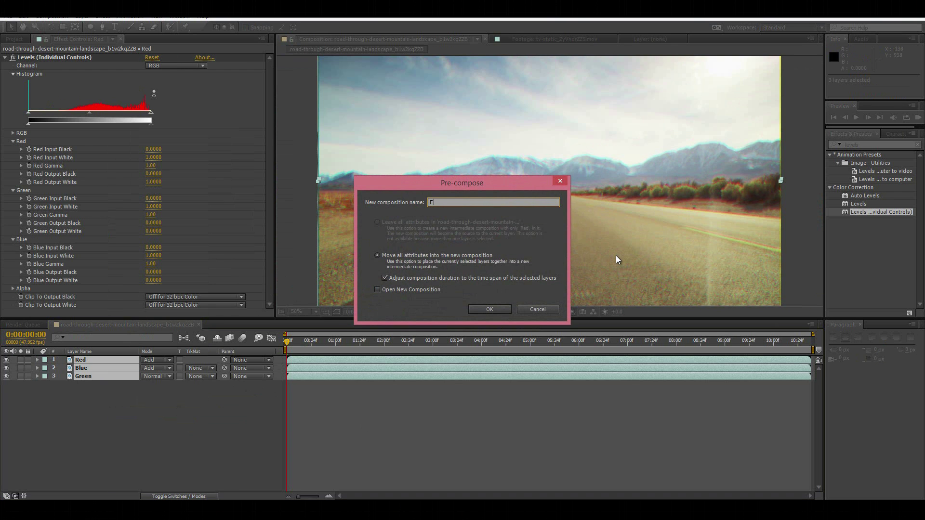
key(BackSpace)
key(BackSpace)
key(BackSpace)
key(BackSpace)
text(Chromatic)
key(Return)
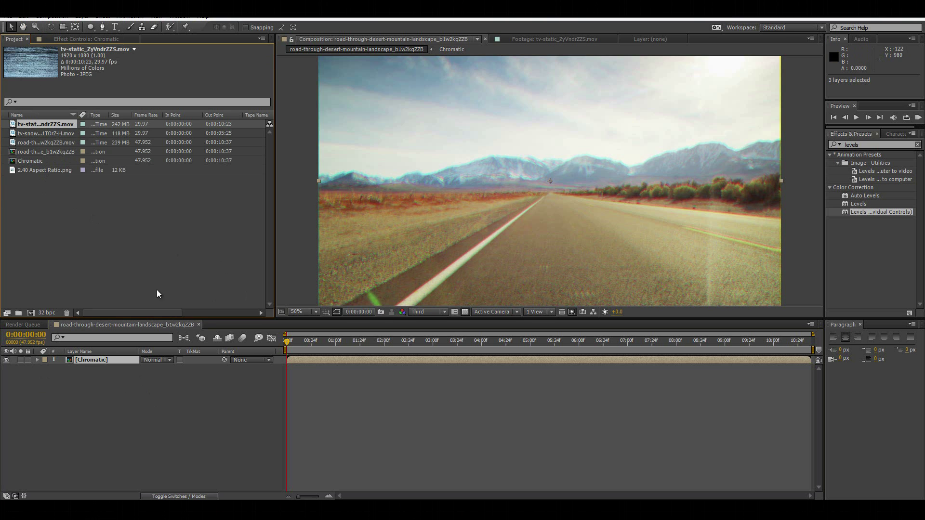
- Add 2.40 Aspect Ratio.png above the Chromatic layer and rotate it 90 degrees
drag(57, 168, 184, 359)
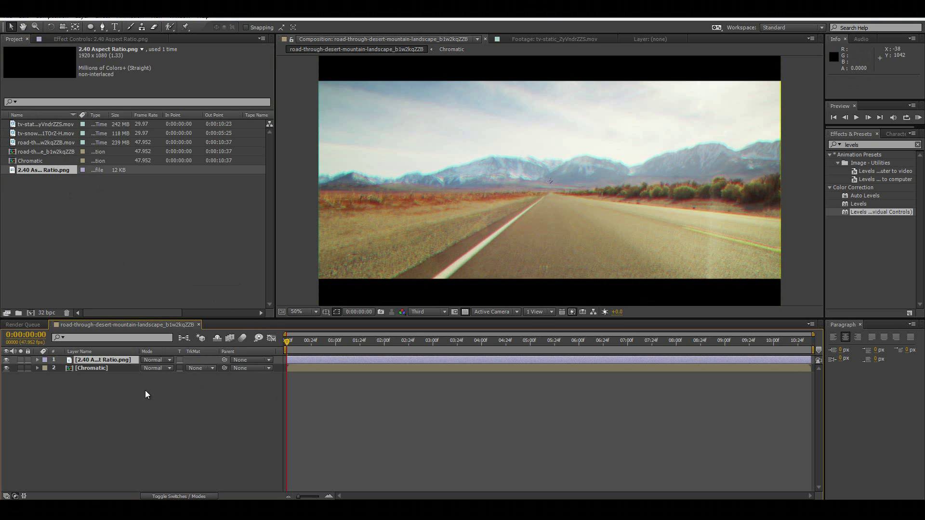
key(r)
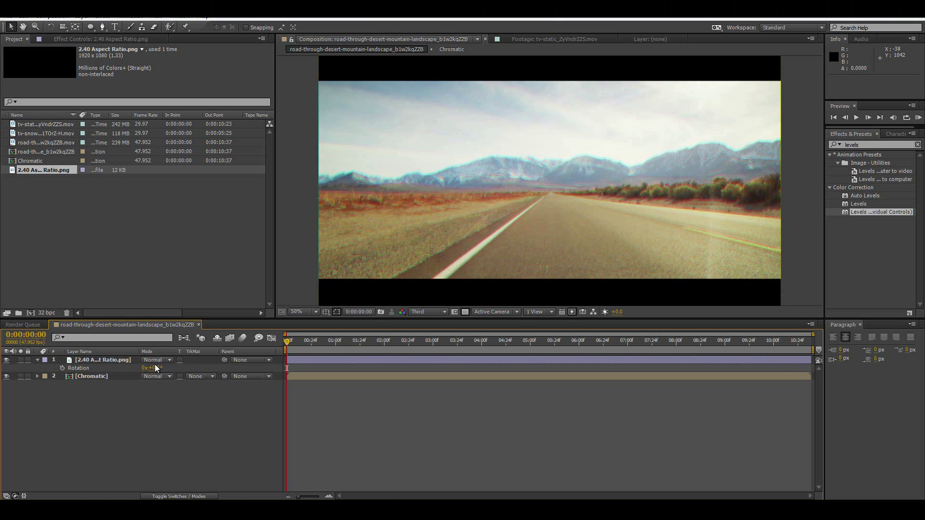
click(156, 369)
text(9)
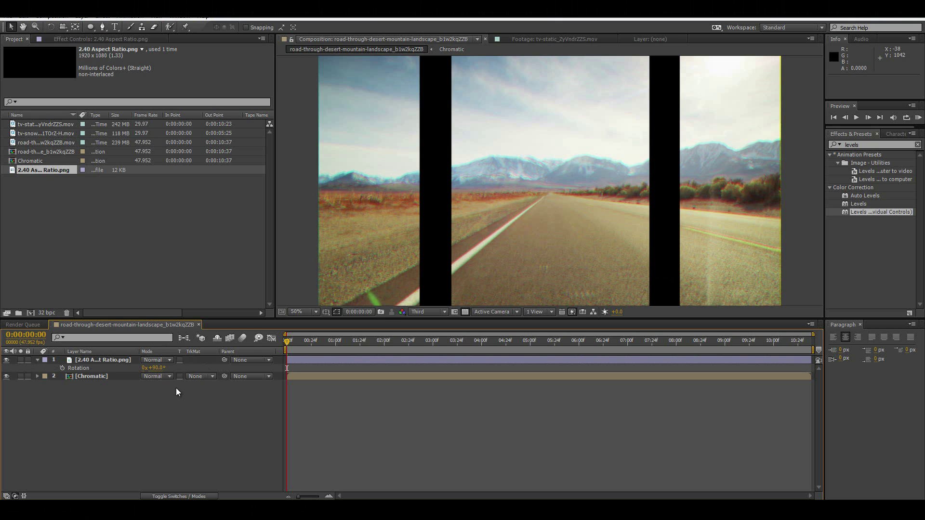
- Scale the 2.40 Aspect Ratio layer to 178% so its black bars frame the sides, and collapse the Chromatic layer's properties
text(s)
click(172, 368)
text(178)
key(Return)
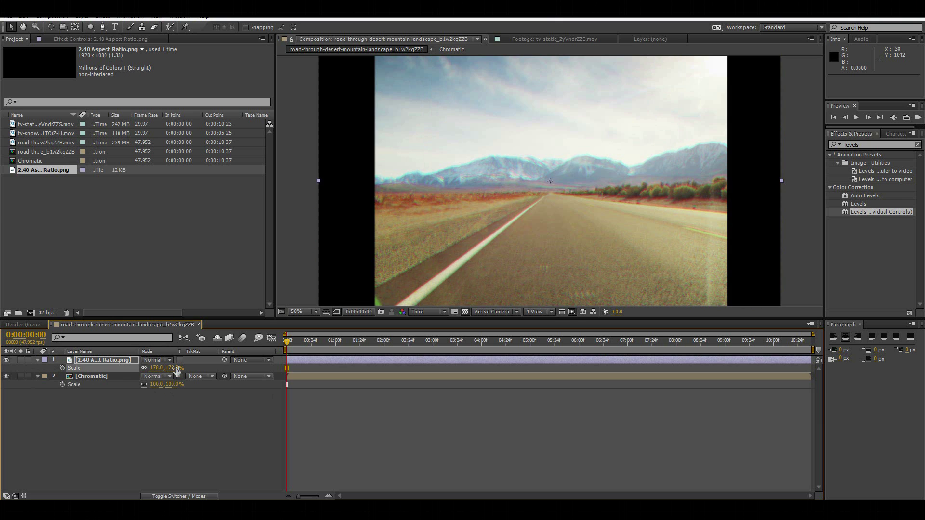
click(212, 427)
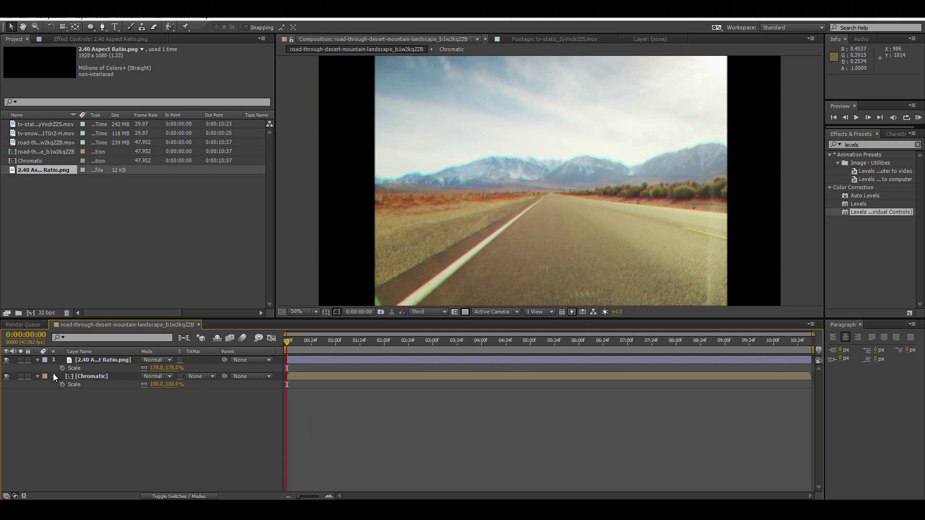
click(38, 377)
- Find the Bad TV 2 - old animation preset and apply it to the Chromatic layer
click(80, 377)
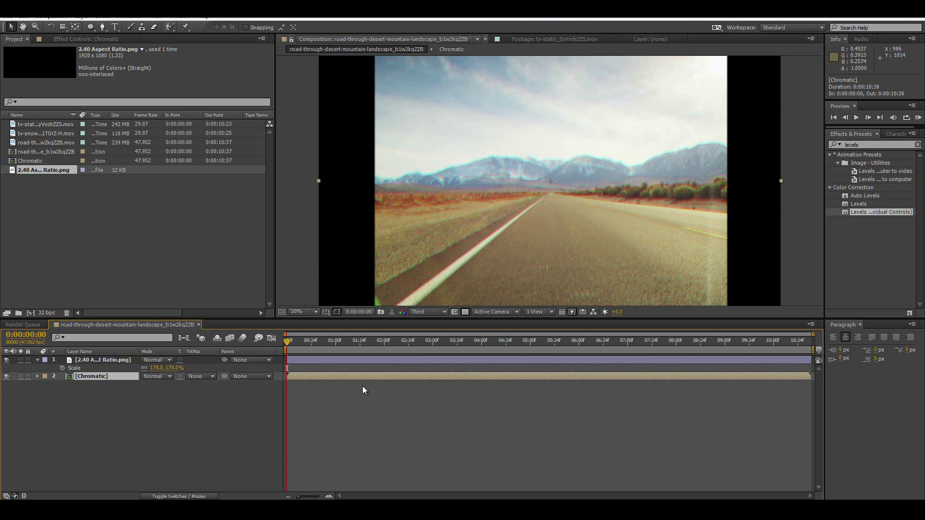
double_click(872, 144)
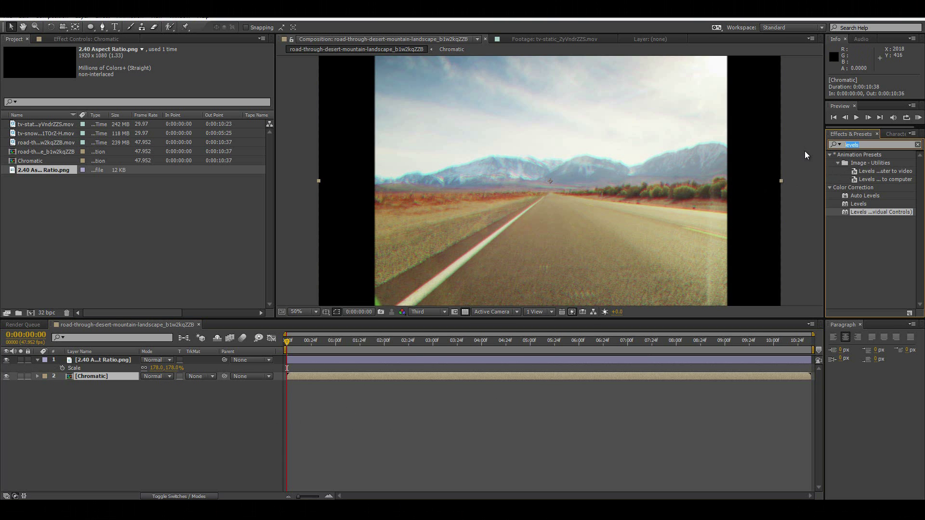
text(Tc)
key(BackSpace)
text(v)
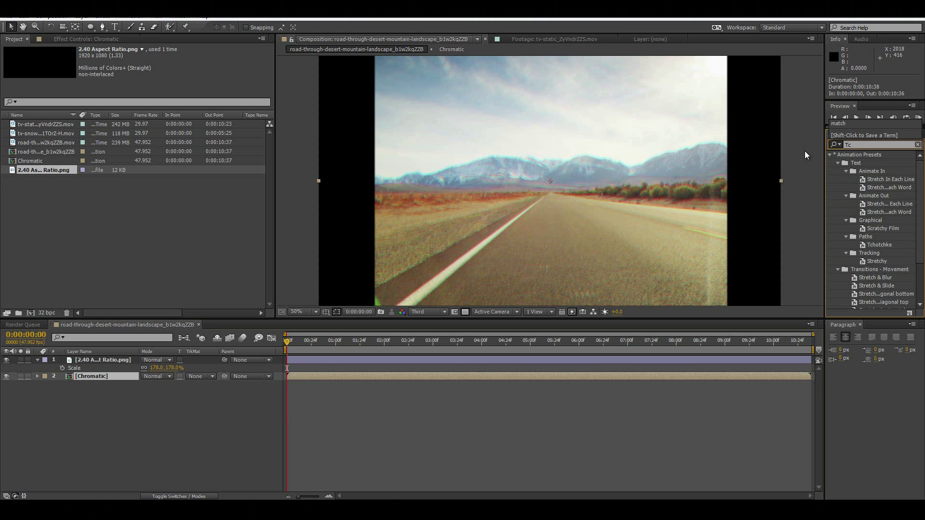
drag(866, 179, 114, 377)
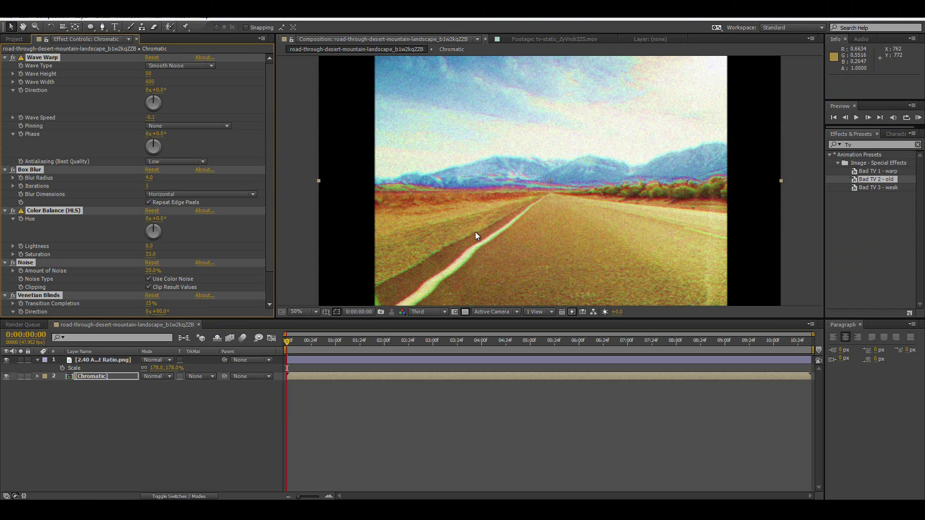
- Set the Chromatic layer's Wave Warp height to 8 and its amount of noise to 17%
drag(148, 73, 126, 76)
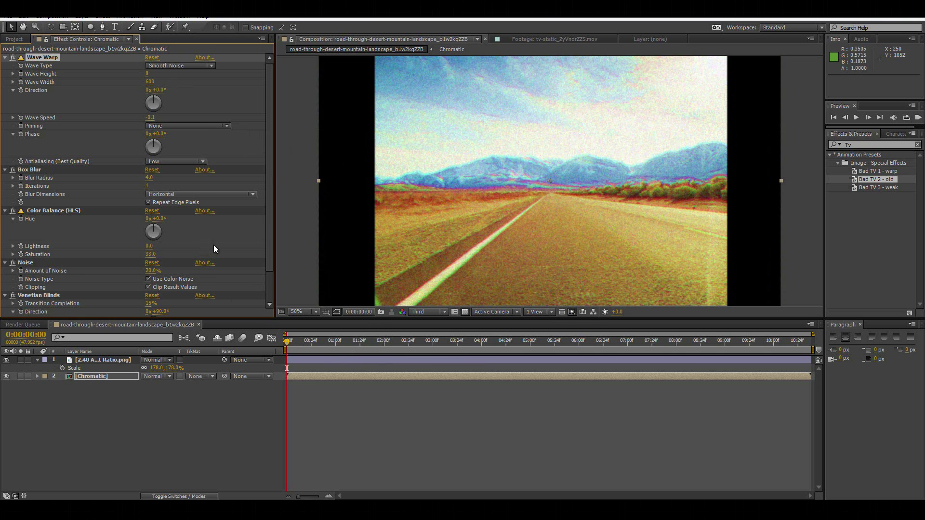
scroll(214, 249, down, 2)
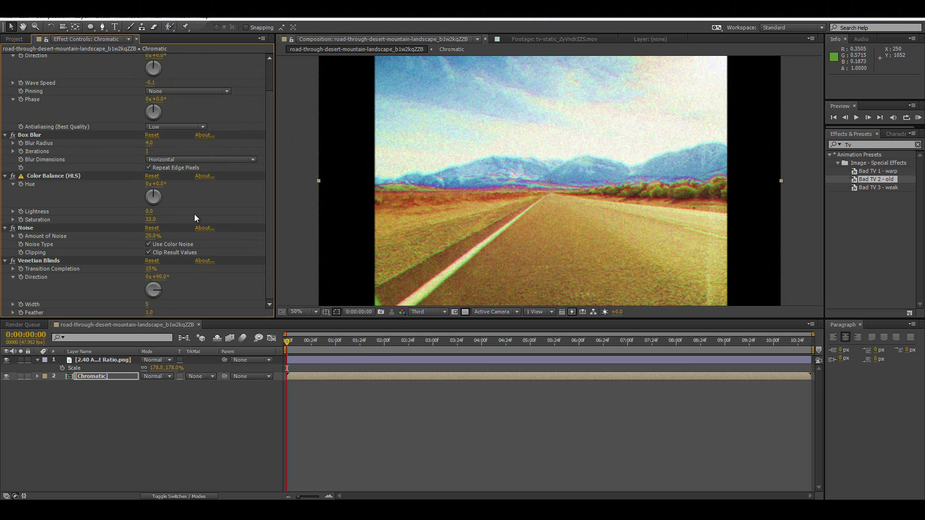
drag(152, 236, 141, 235)
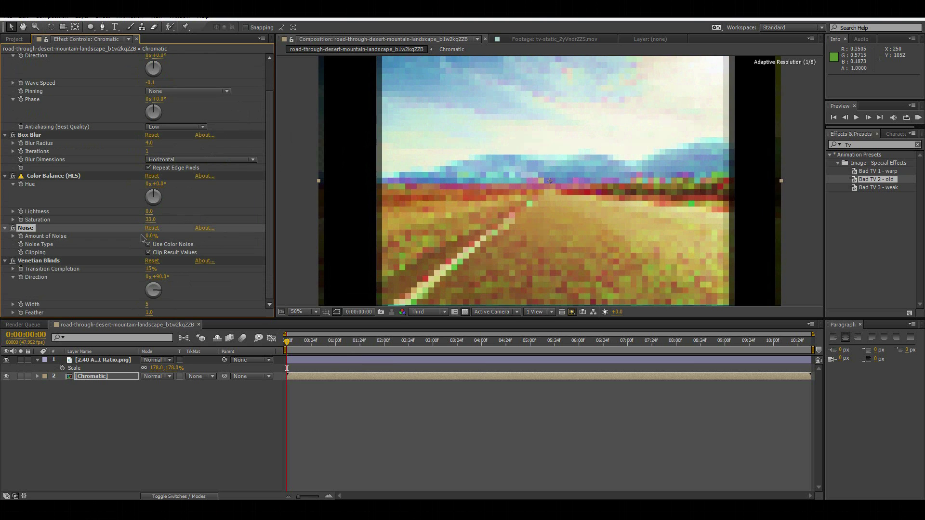
drag(150, 236, 175, 241)
key(period)
key(comma)
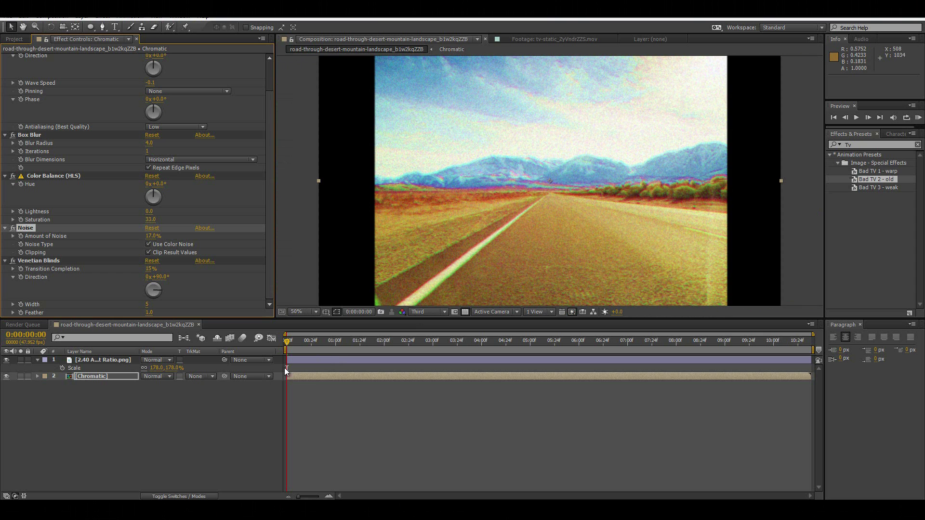
- Place the tv-static clip between the aspect ratio and Chromatic layers and set its blending mode to Soft Light
click(14, 39)
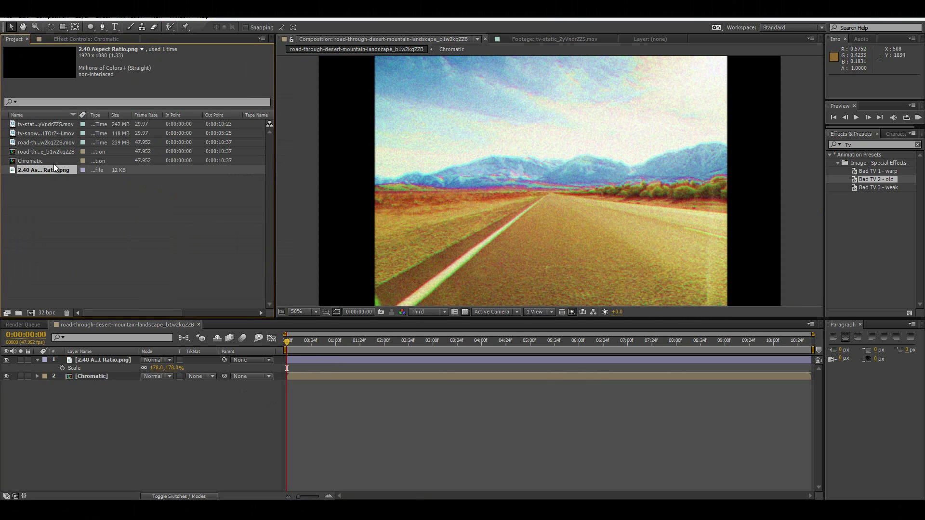
click(60, 130)
click(65, 124)
drag(64, 123, 365, 372)
click(153, 377)
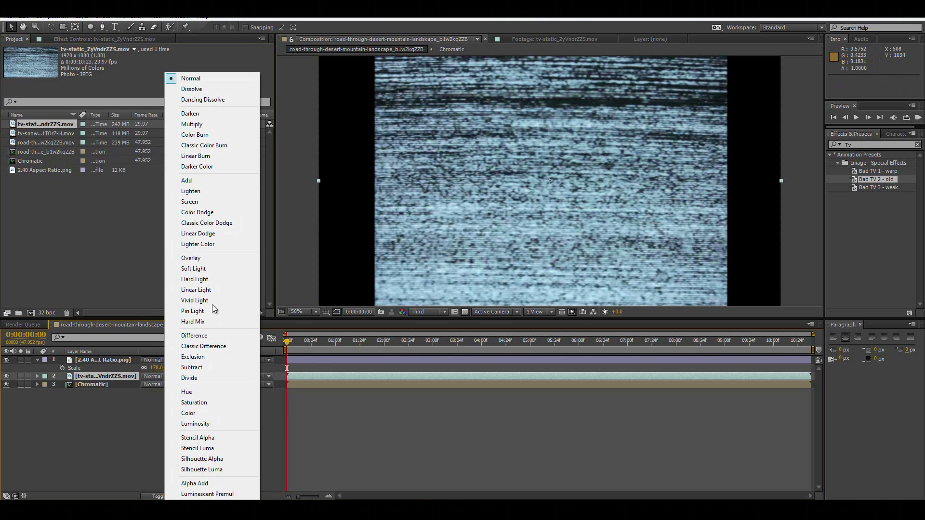
click(211, 269)
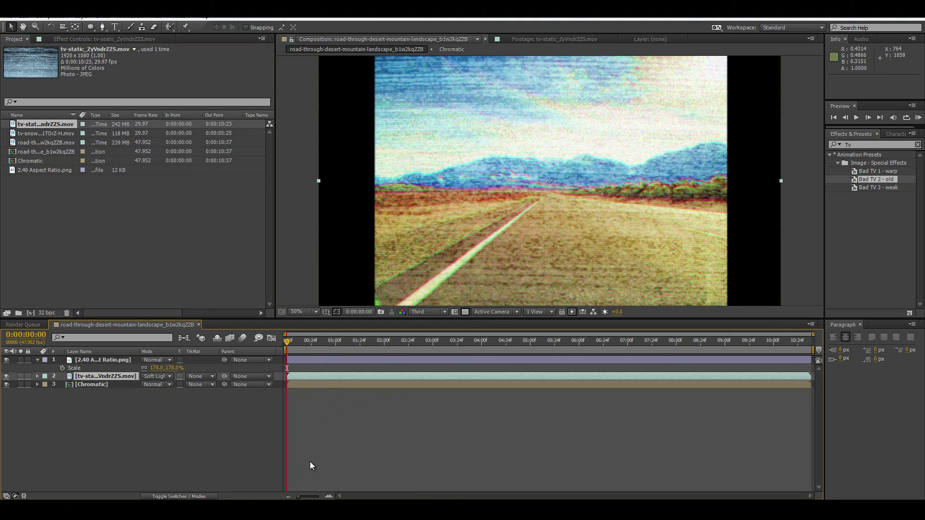
- Lower the tv-static layer's opacity to 34%, keeping the Soft Light blending mode
key(t)
drag(150, 385, 132, 383)
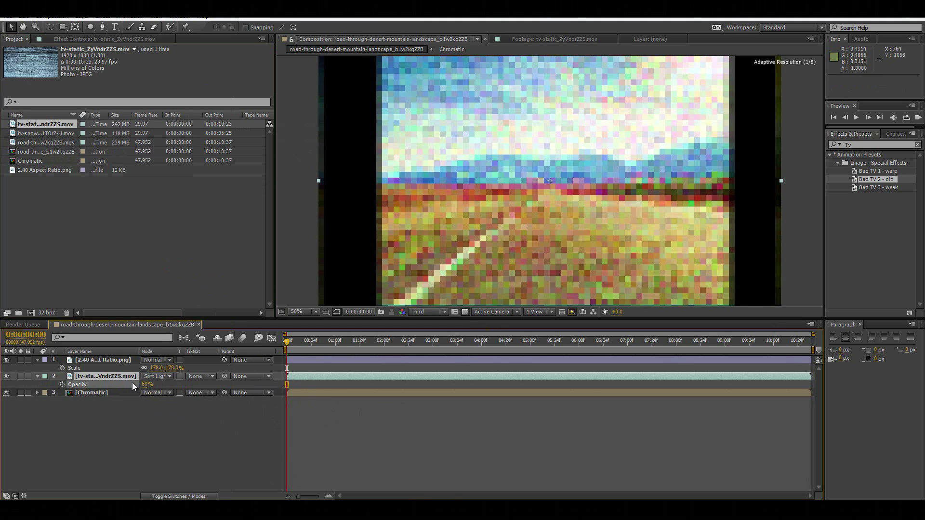
click(162, 374)
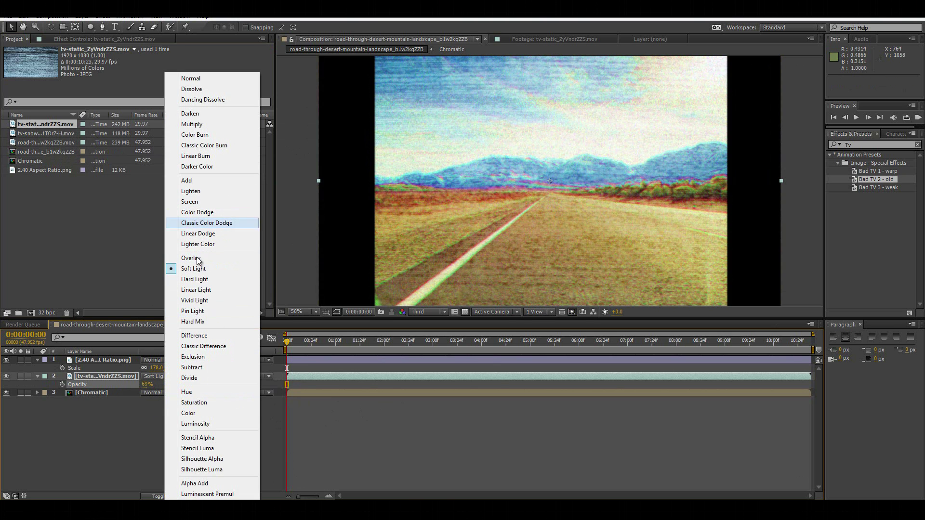
click(145, 386)
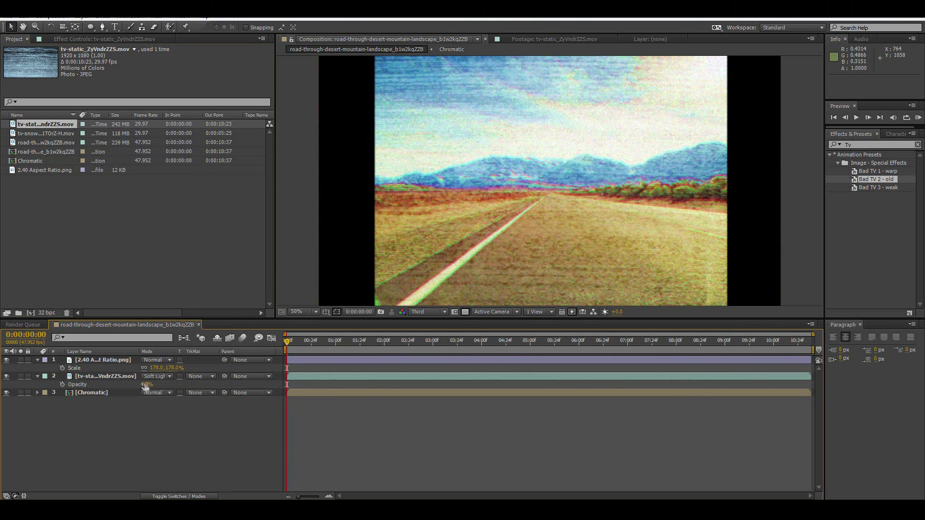
drag(145, 385, 127, 379)
click(128, 378)
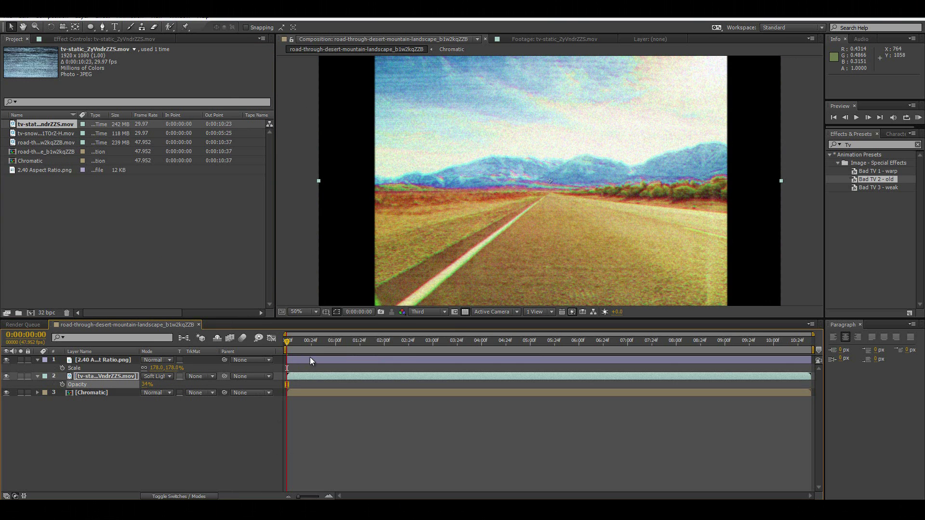
- Set the Chromatic layer's Box Blur radius to 5
click(116, 394)
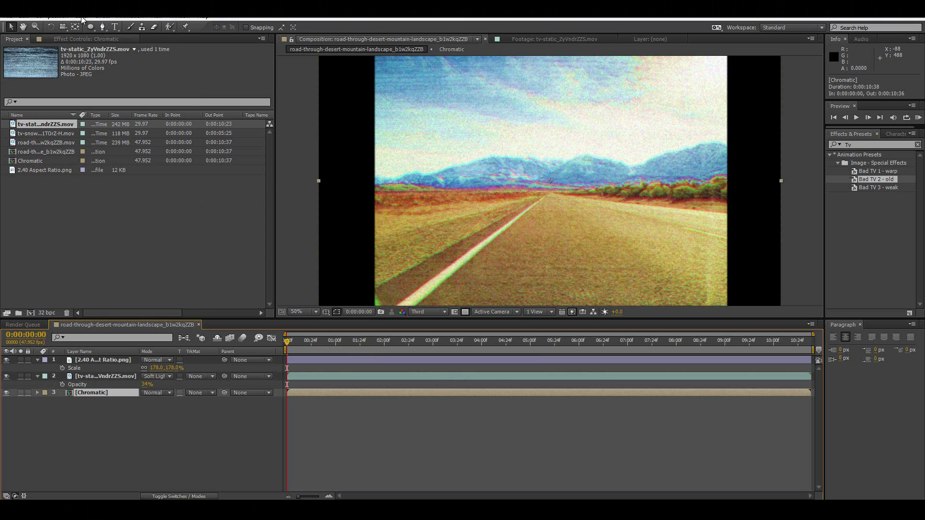
click(77, 39)
drag(147, 179, 116, 183)
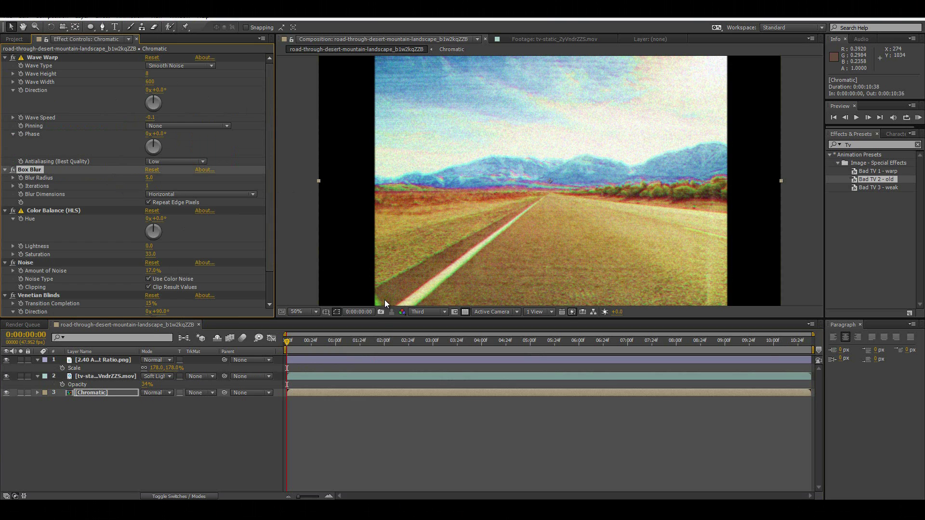
- Preview the composition's playback and return the playhead to the first frame
click(437, 309)
click(437, 313)
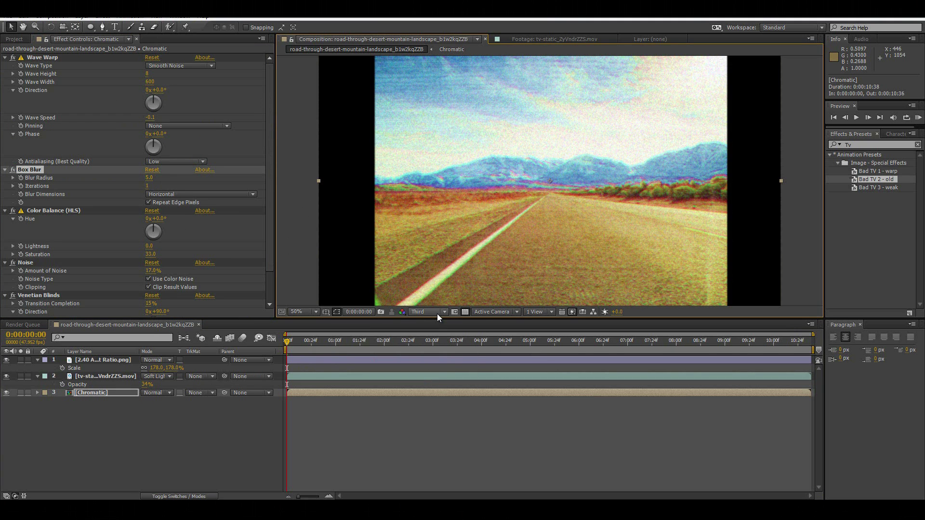
key(space)
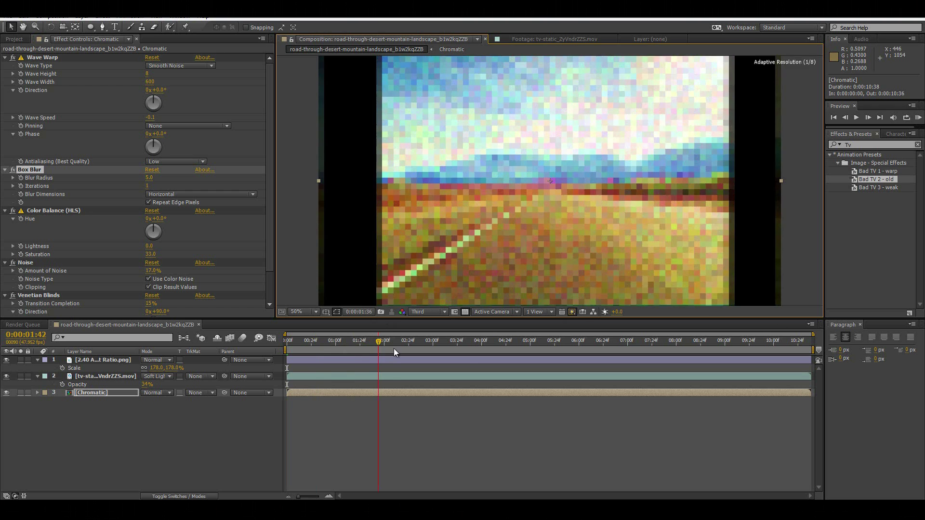
drag(384, 348, 241, 349)
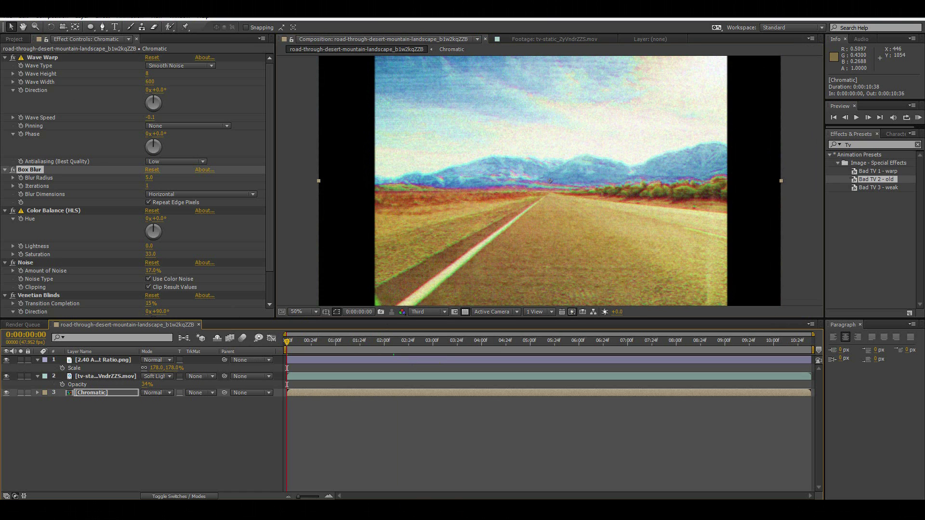
- Create a medium yellow solid of 1920 × 1080 px in the road composition
click(27, 37)
click(221, 422)
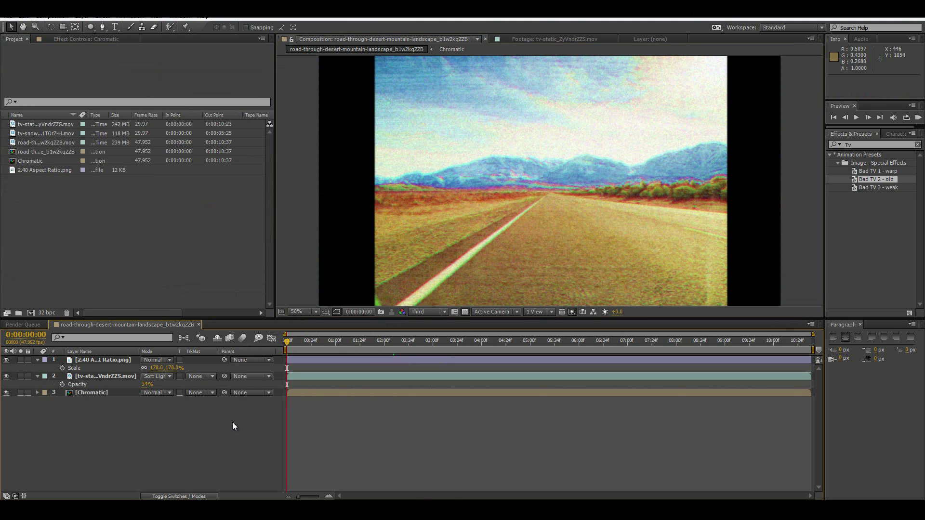
key(ctrl+y)
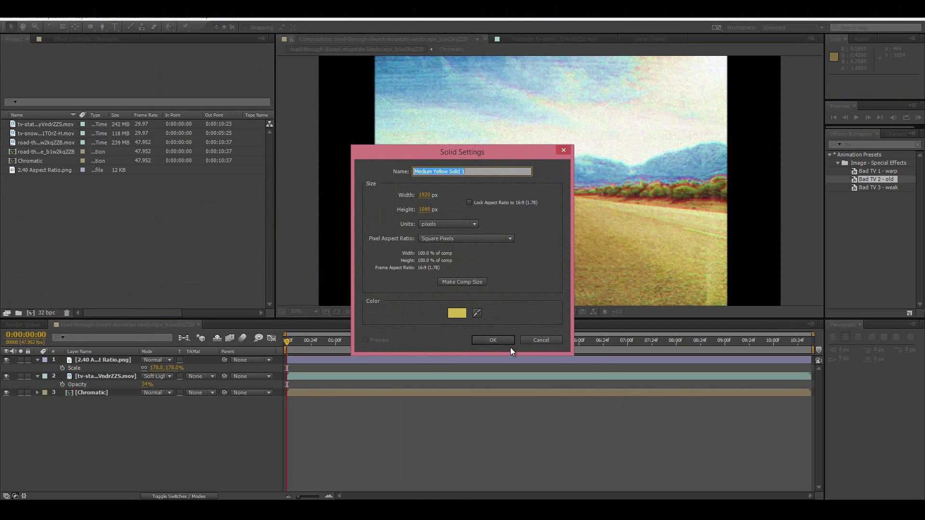
click(505, 342)
- Apply the Optical Flares effect to the yellow solid and set its render mode to On Transparent
click(866, 145)
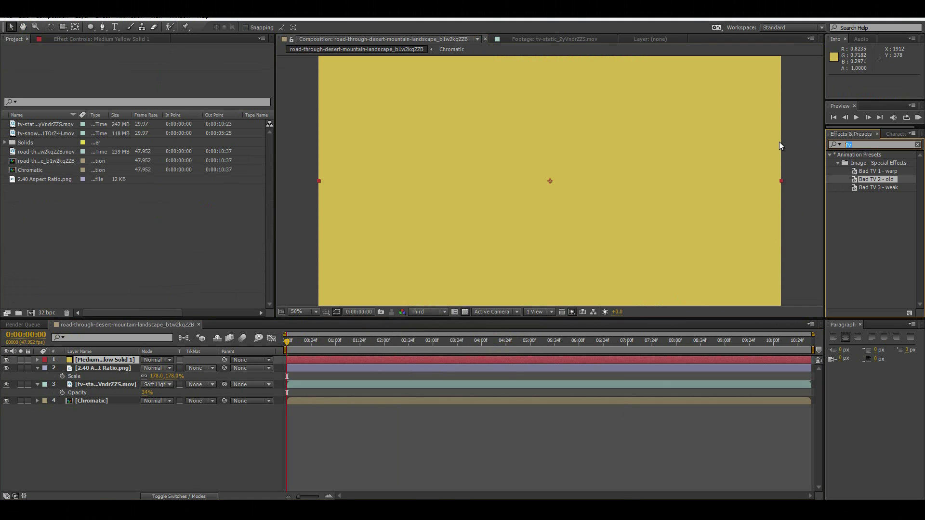
text(Opti)
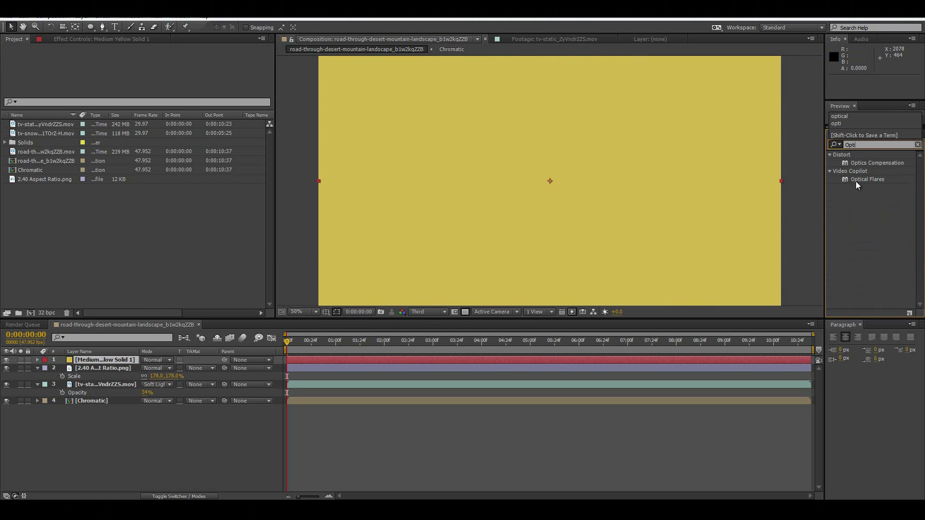
drag(855, 181, 663, 201)
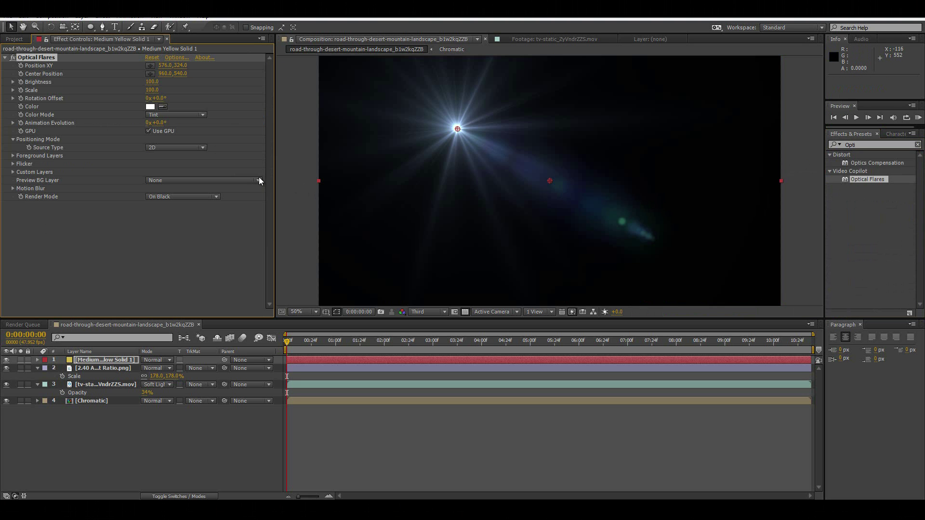
click(202, 196)
click(201, 214)
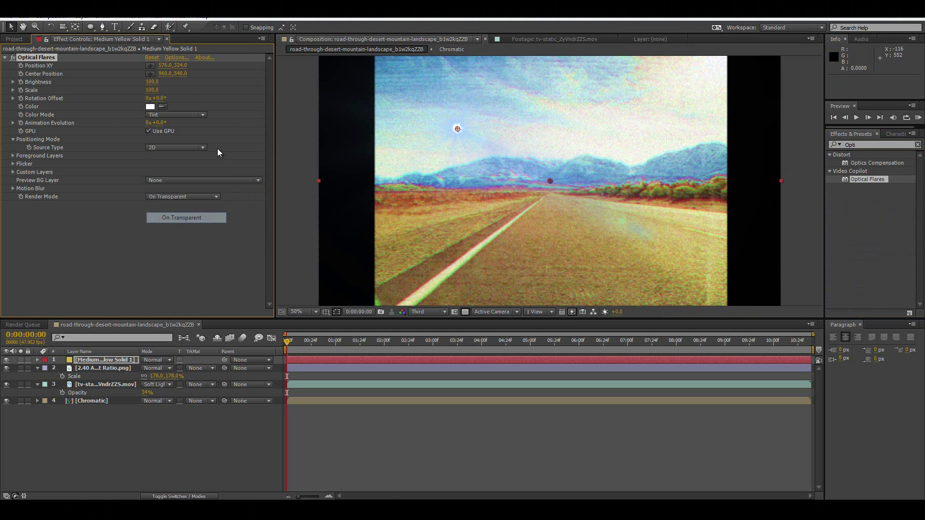
- Clear all default lens objects in the Optical Flares options and build the flare from a single Glow object
click(174, 57)
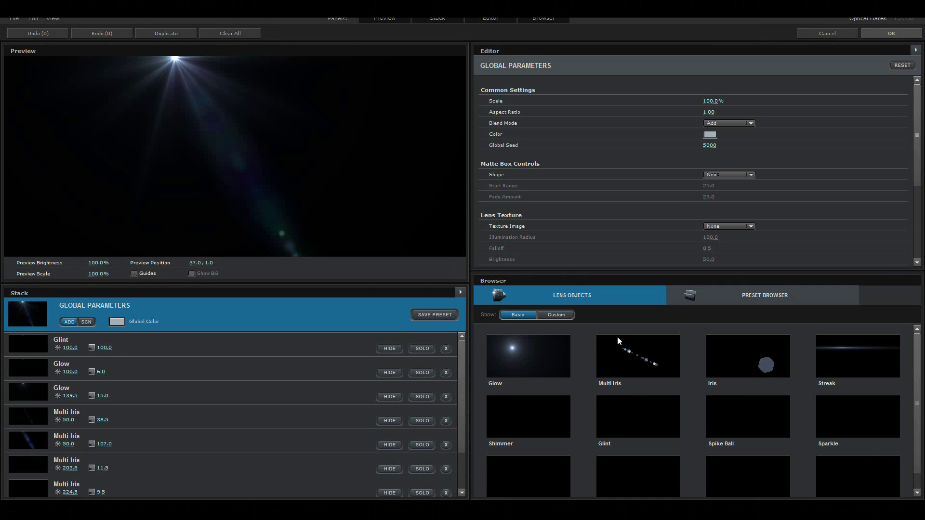
click(218, 34)
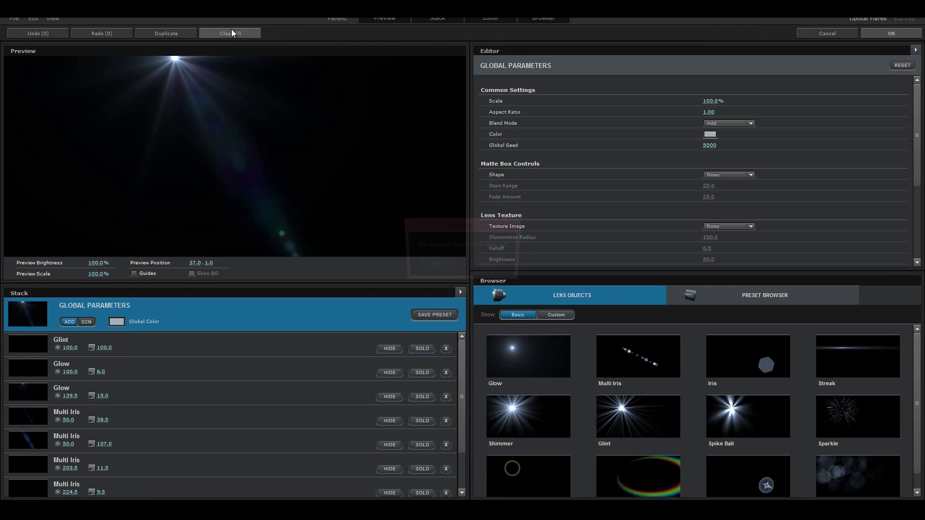
click(435, 266)
click(535, 361)
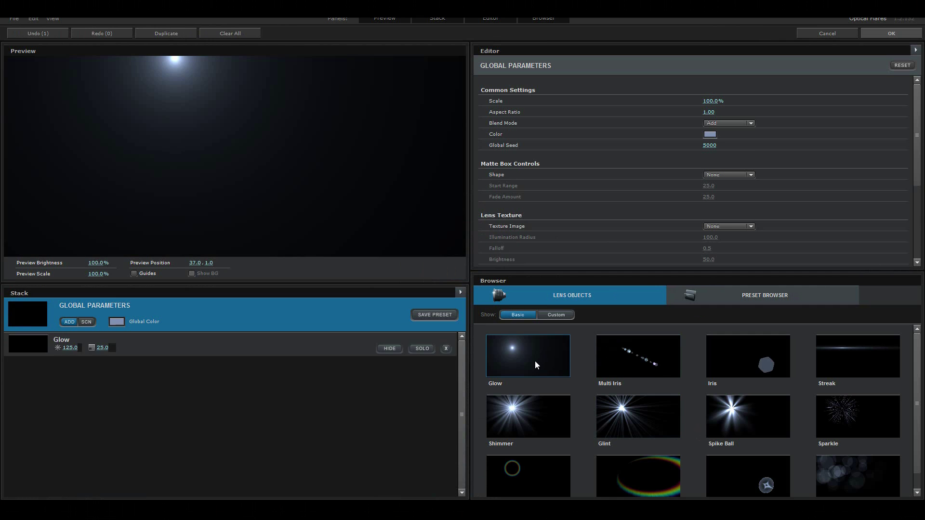
drag(202, 79, 251, 139)
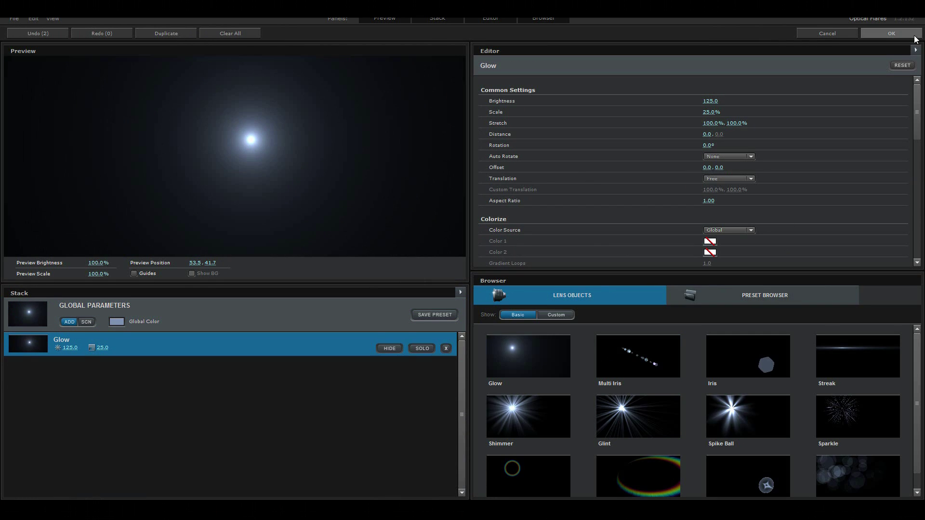
click(891, 33)
- Place the solid below the aspect ratio layer and set the flare's brightness to 350, scale to 120 and position to about 2028, 84
drag(457, 128, 776, 83)
drag(123, 359, 117, 379)
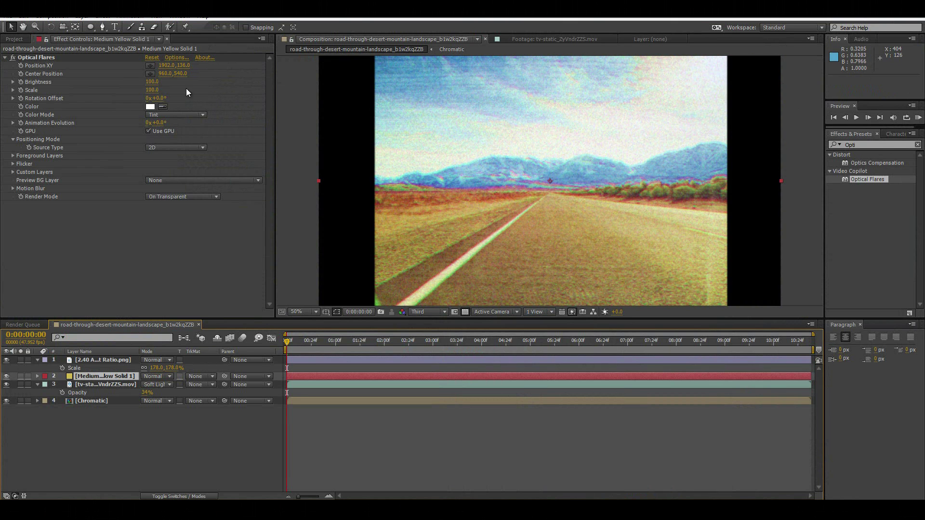
mouse_move(152, 82)
mouse_down()
mouse_move(163, 78)
mouse_move(162, 89)
mouse_up()
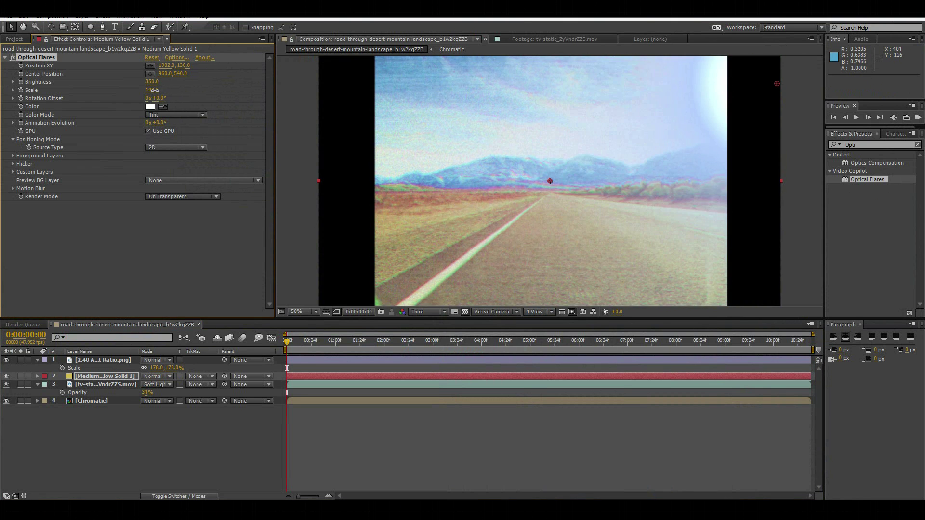
drag(776, 84, 808, 70)
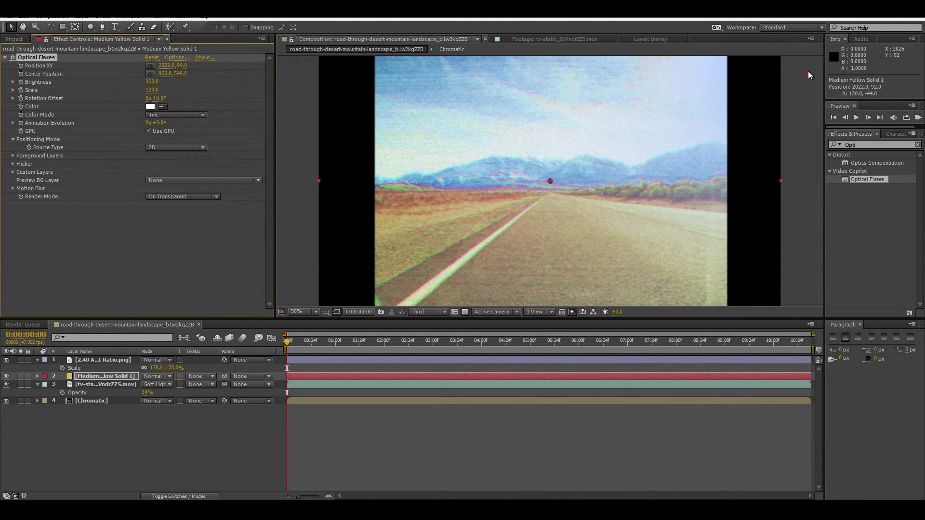
- Tint the flare a pale cream colour, FFF8DE
click(150, 107)
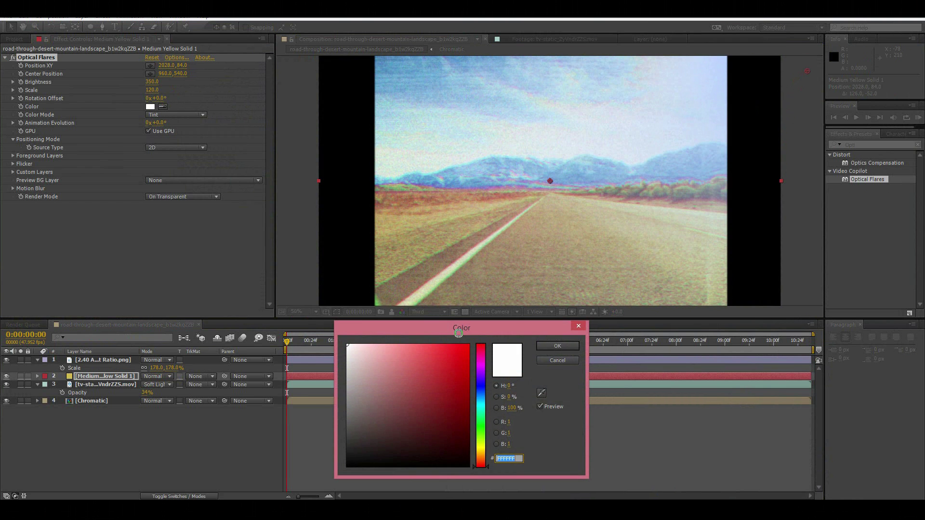
mouse_move(479, 403)
mouse_down()
mouse_move(480, 395)
mouse_move(453, 389)
mouse_move(444, 365)
mouse_move(432, 403)
mouse_move(477, 426)
mouse_move(477, 450)
mouse_up()
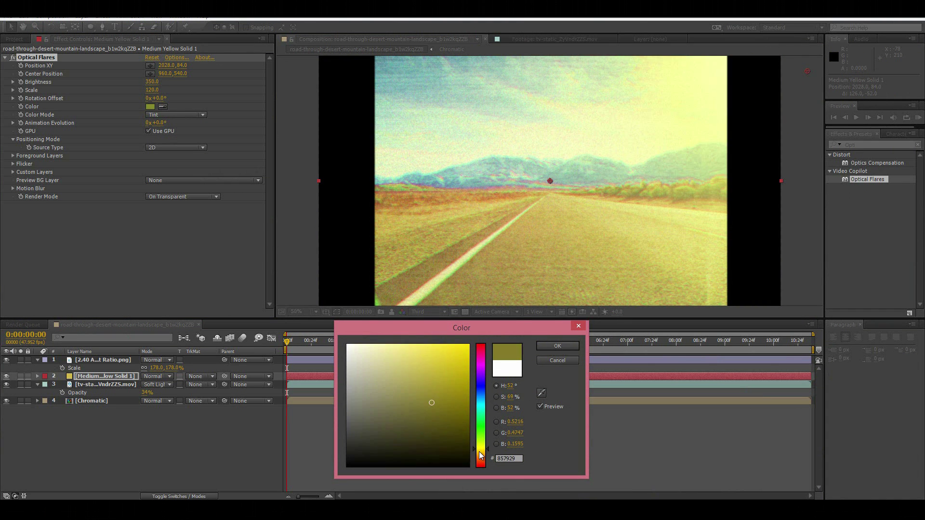
click(444, 416)
mouse_move(414, 348)
mouse_down()
mouse_move(355, 362)
mouse_move(374, 351)
mouse_move(360, 334)
mouse_up()
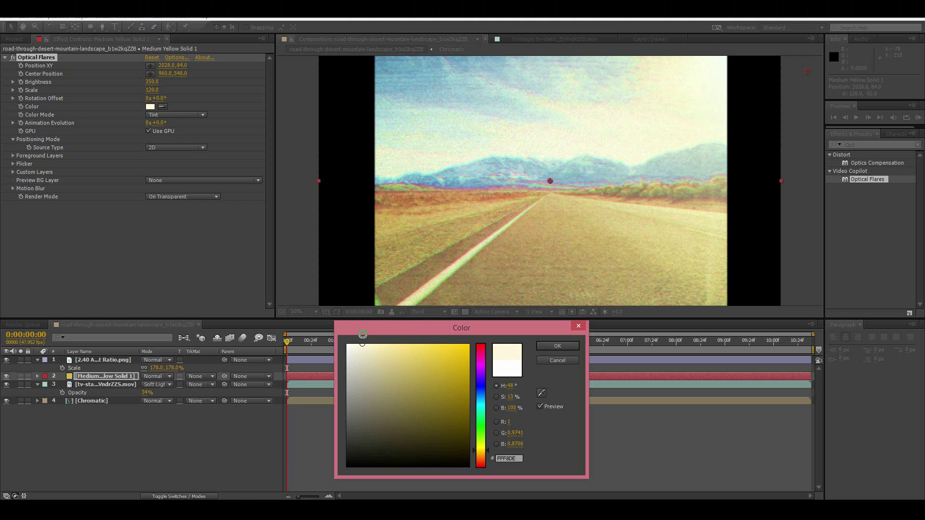
click(558, 346)
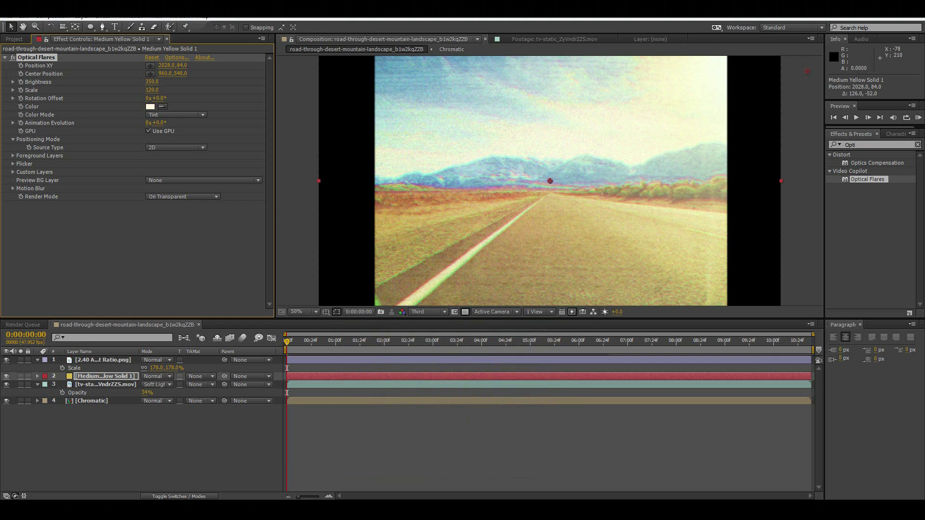
- Toggle the flare solid's visibility to compare the image with and without the glow, leaving the layer visible
click(6, 376)
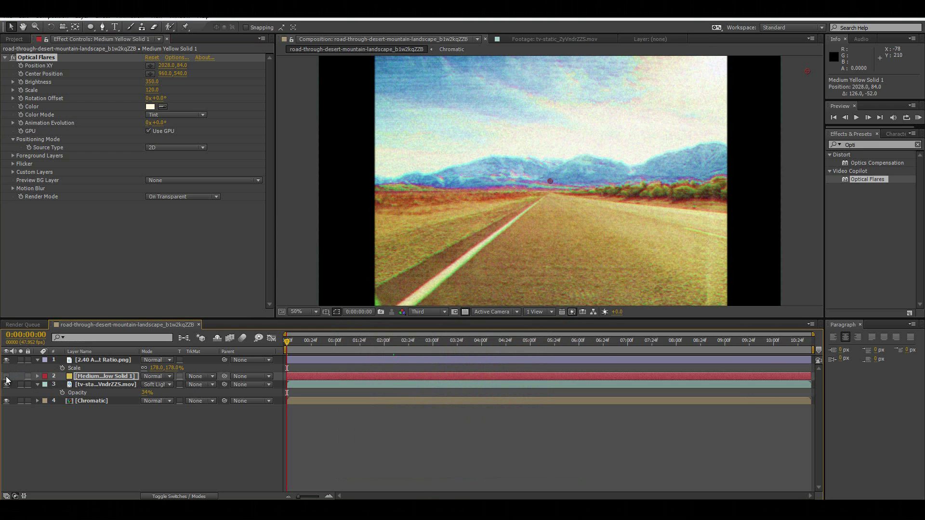
click(6, 377)
click(6, 376)
click(6, 376)
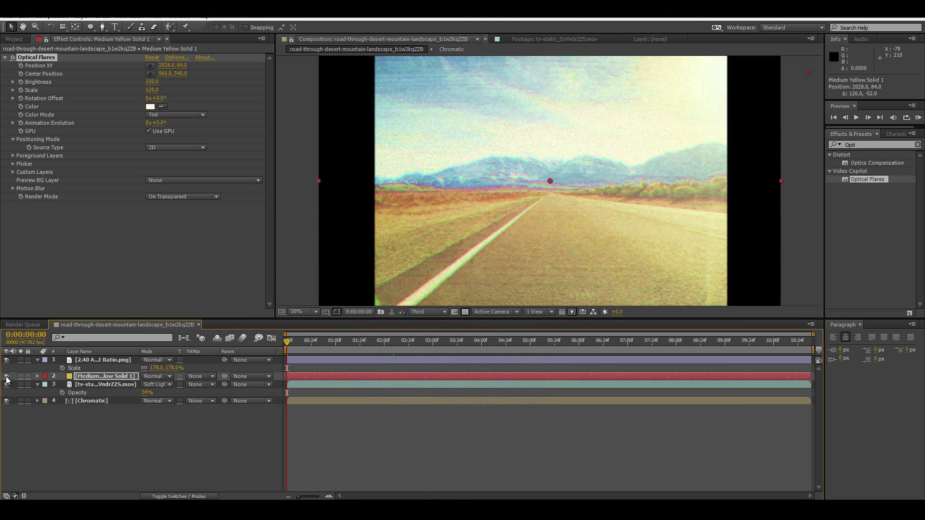
click(150, 441)
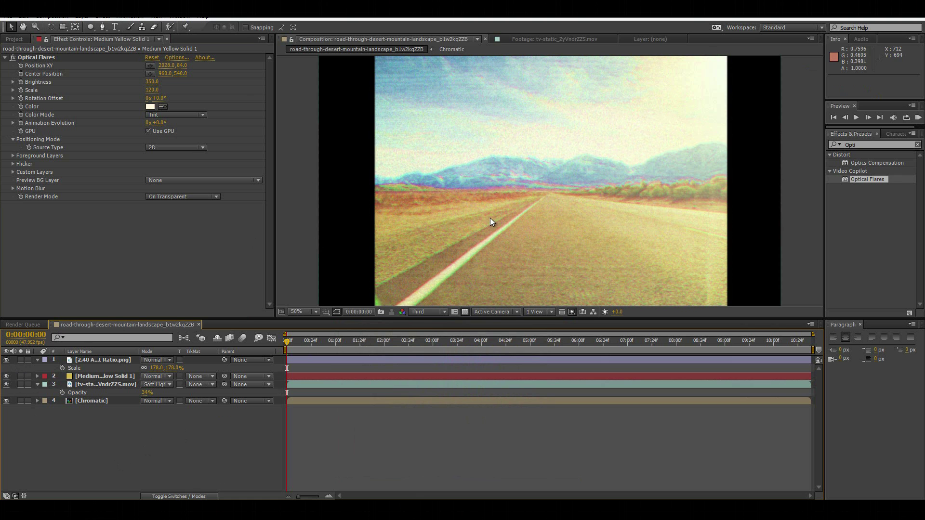
- Duplicate the flare solid and move the copy's flare beyond the frame's lower-left edge, to about -398, 964
click(110, 377)
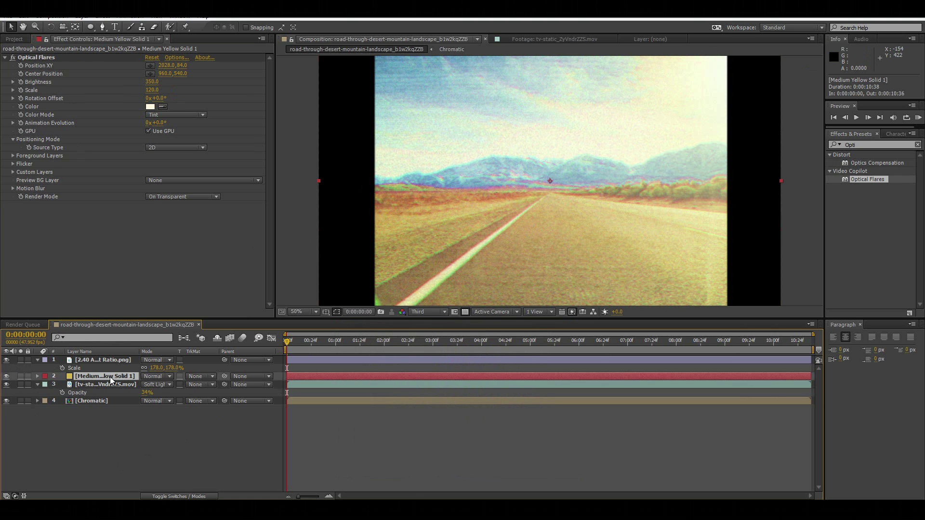
key(ctrl+d)
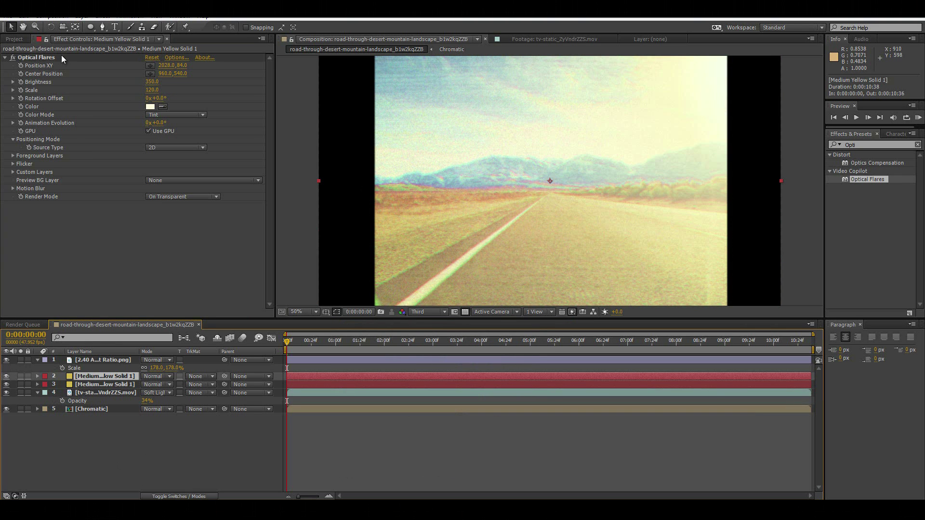
drag(771, 83, 220, 290)
- Tint the duplicated flare a light pinkish purple, F7D2FF
click(150, 106)
click(481, 368)
drag(437, 362, 368, 321)
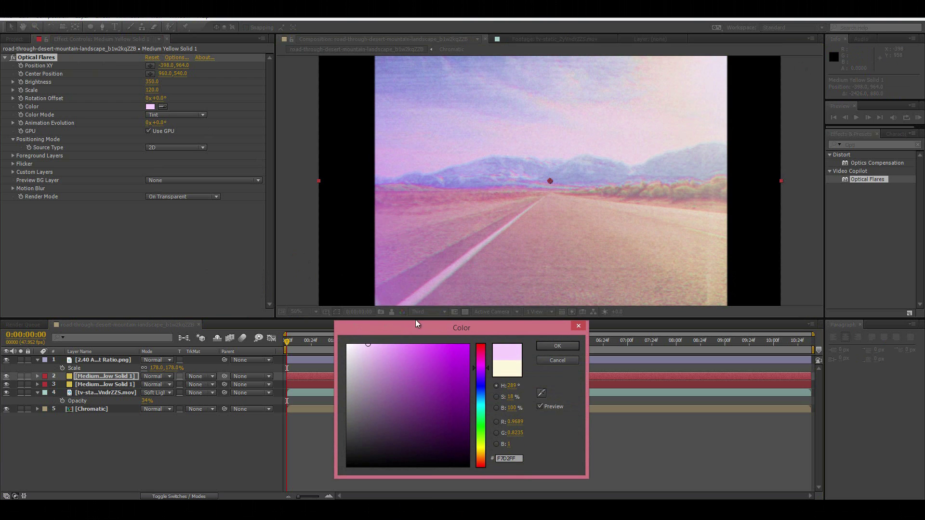
click(559, 346)
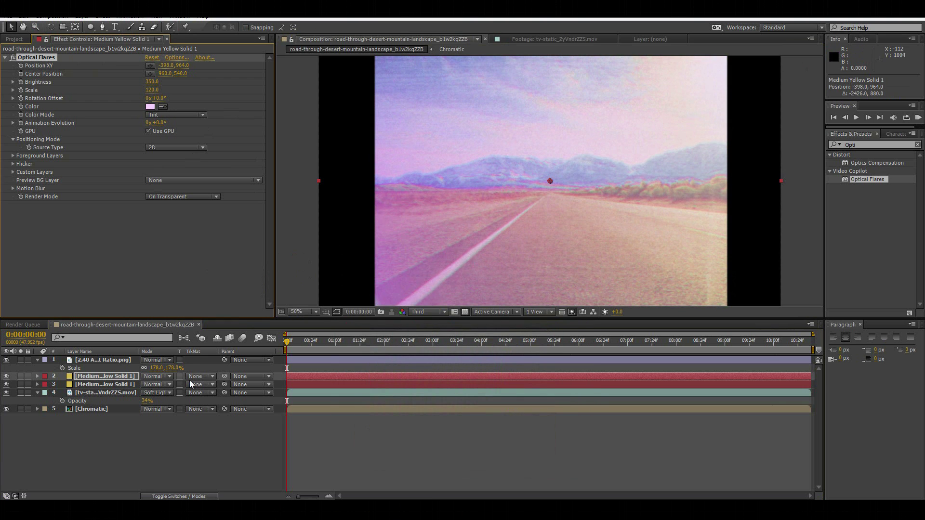
- Lower the purple flare layer's opacity to 69%
click(92, 377)
key(t)
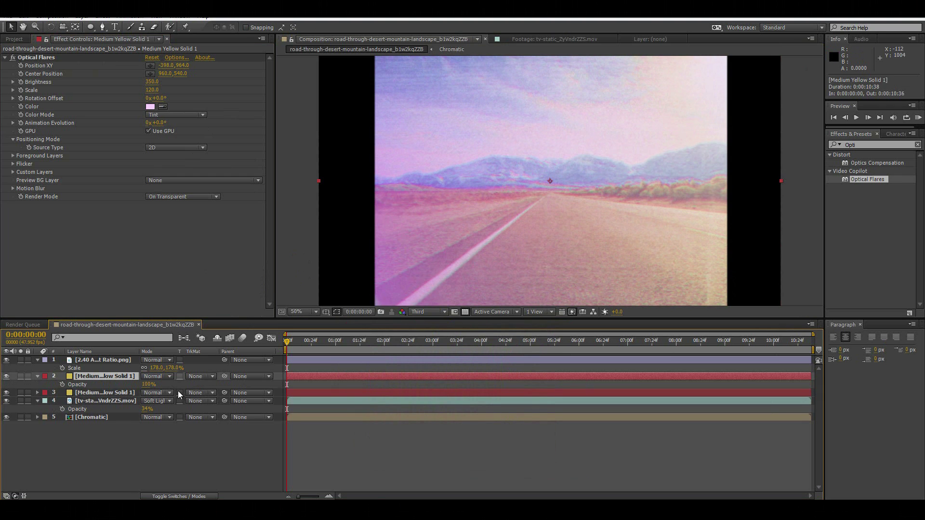
click(148, 389)
drag(148, 385, 135, 386)
- Lower the cream flare layer's opacity to 53%
click(130, 393)
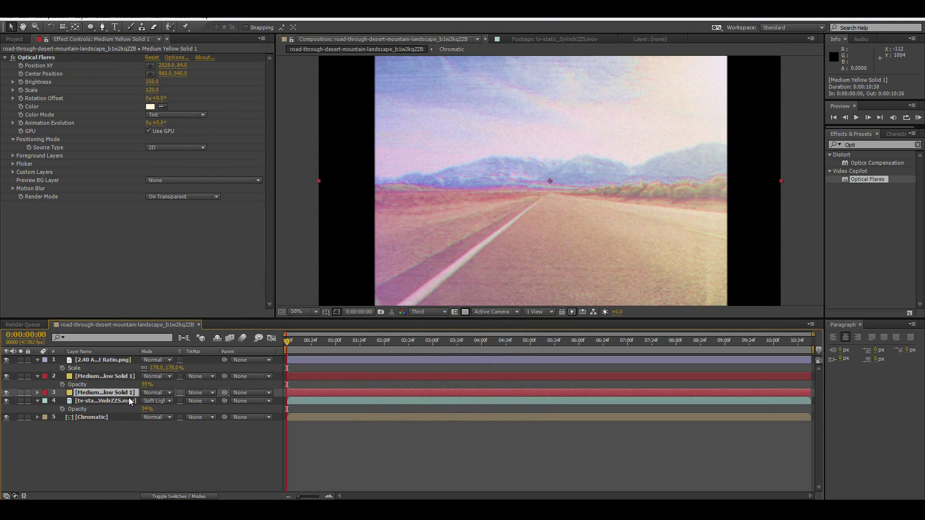
key(t)
drag(145, 400, 122, 395)
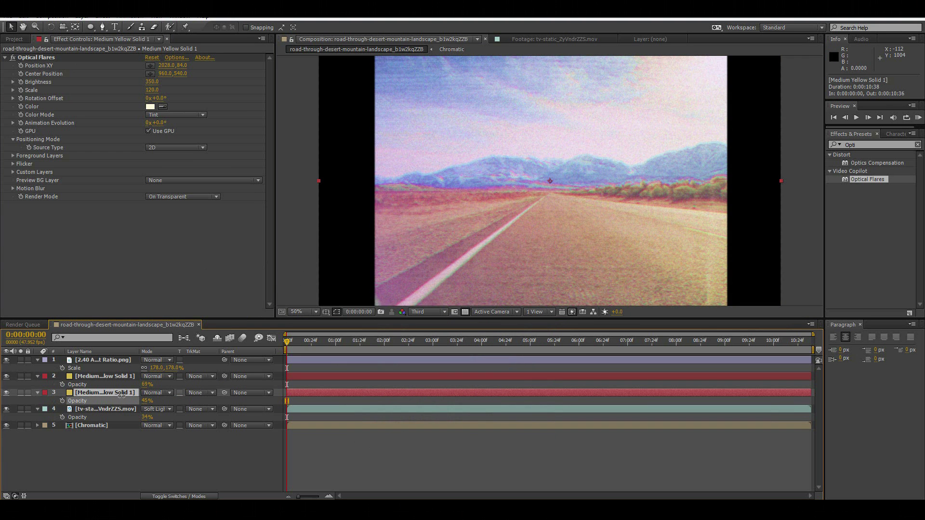
- Reduce the purple flare layer's opacity to 42%
click(119, 379)
key(t)
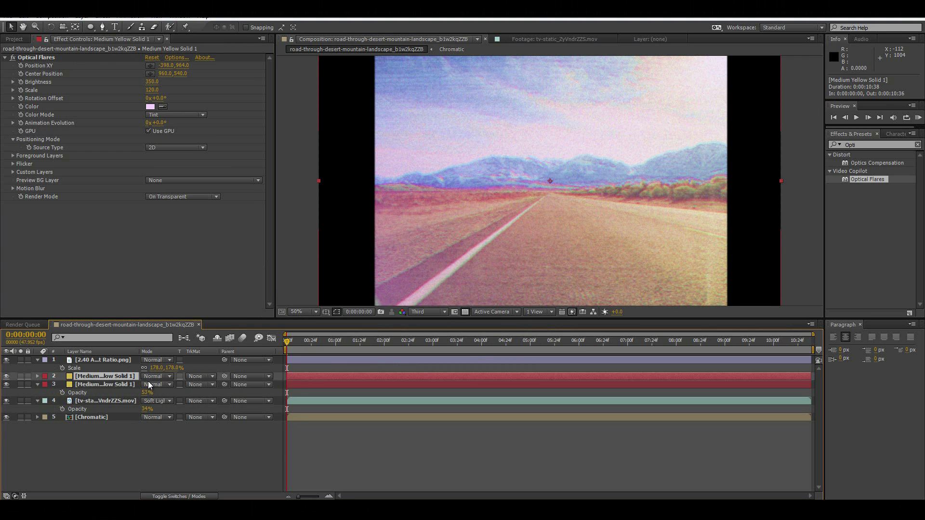
key(t)
click(131, 384)
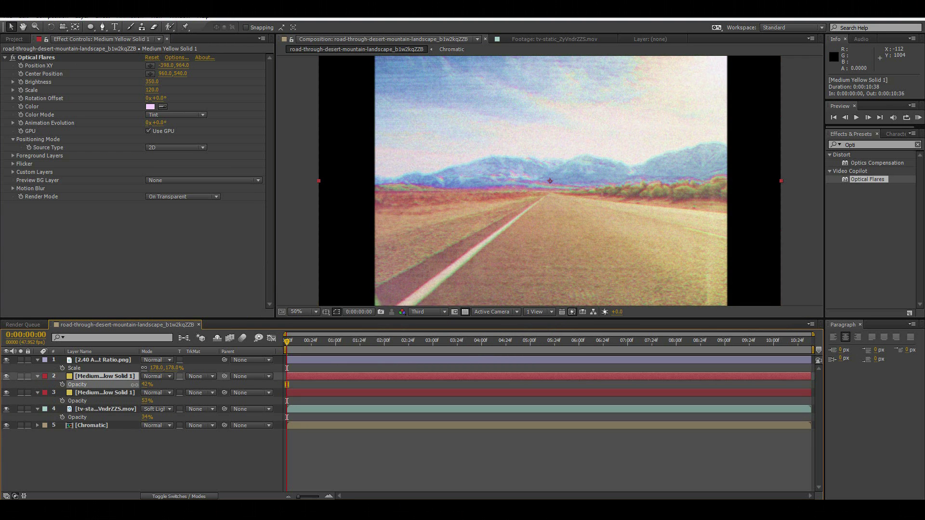
click(149, 439)
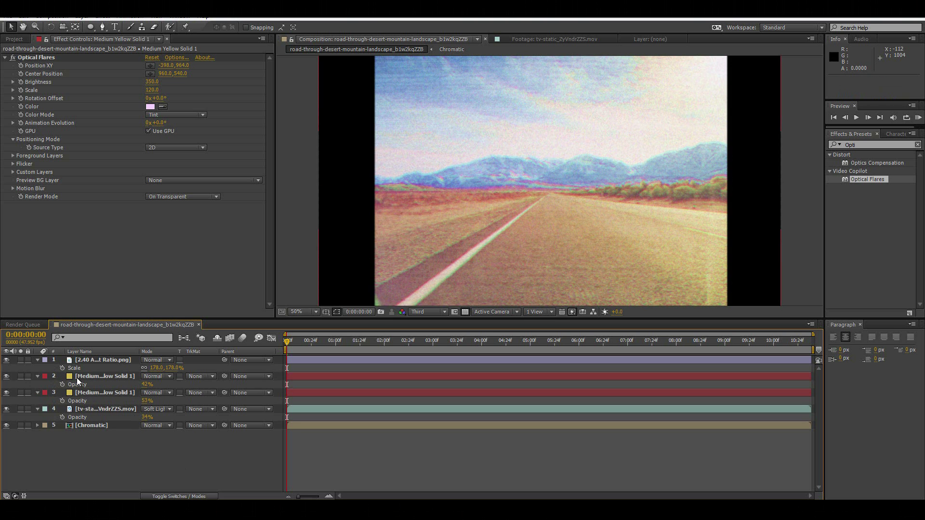
- Toggle both flare layers' visibility to compare the image with and without the glows, leaving them visible
click(6, 376)
click(6, 393)
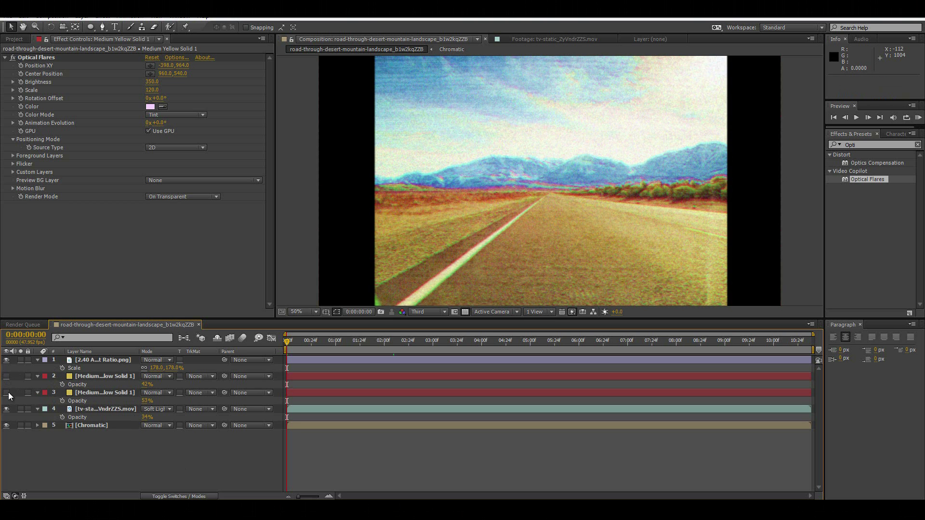
click(6, 378)
click(6, 377)
click(6, 377)
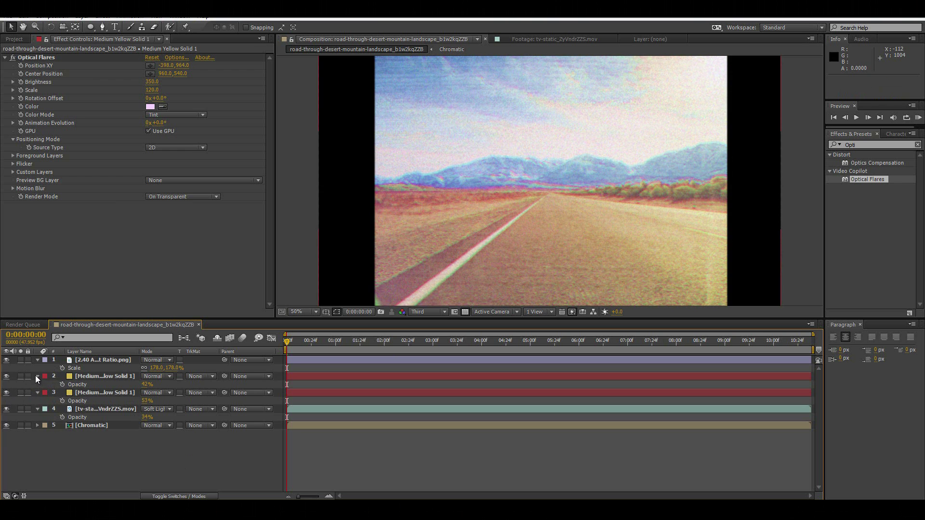
- Collapse the expanded properties of all layers in the timeline and show the project's footage list
click(37, 376)
click(37, 384)
click(38, 393)
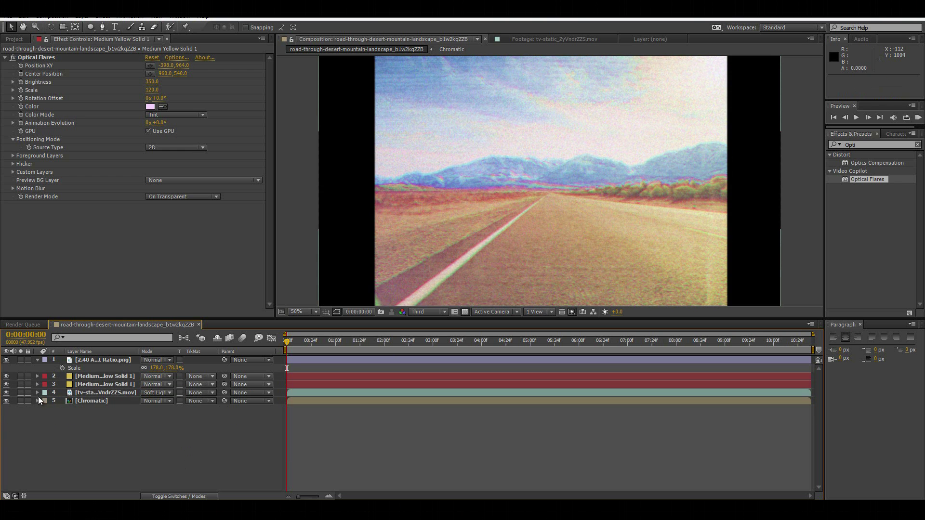
click(37, 360)
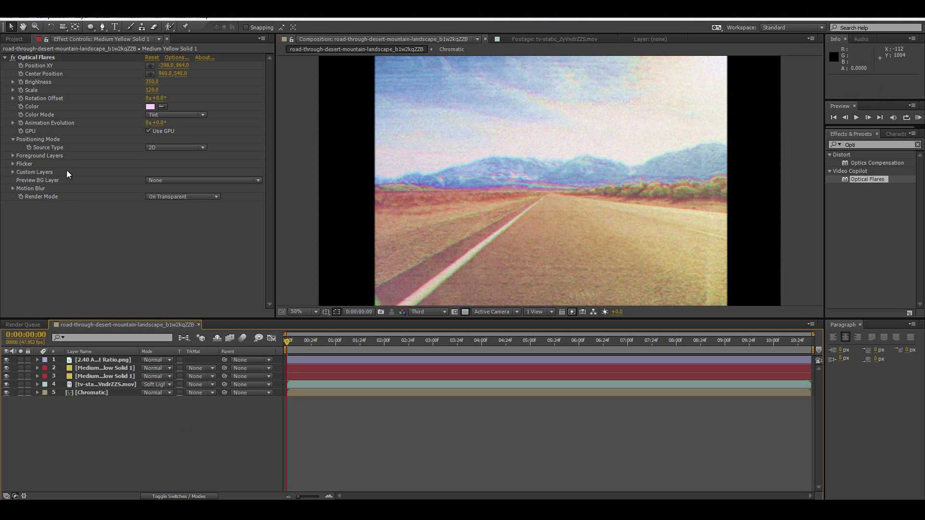
click(15, 39)
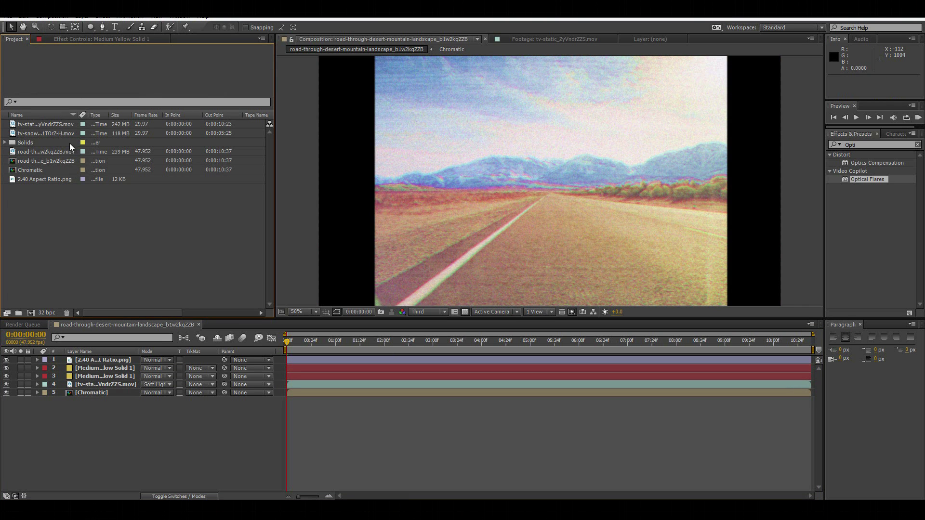
click(45, 124)
drag(38, 130, 167, 366)
drag(368, 368, 337, 366)
key(Delete)
- Add the tv-static footage directly beneath the 2.40 Aspect Ratio layer and keyframe its opacity from 100% at the start to 0% at 0:00:00:13
drag(64, 123, 172, 365)
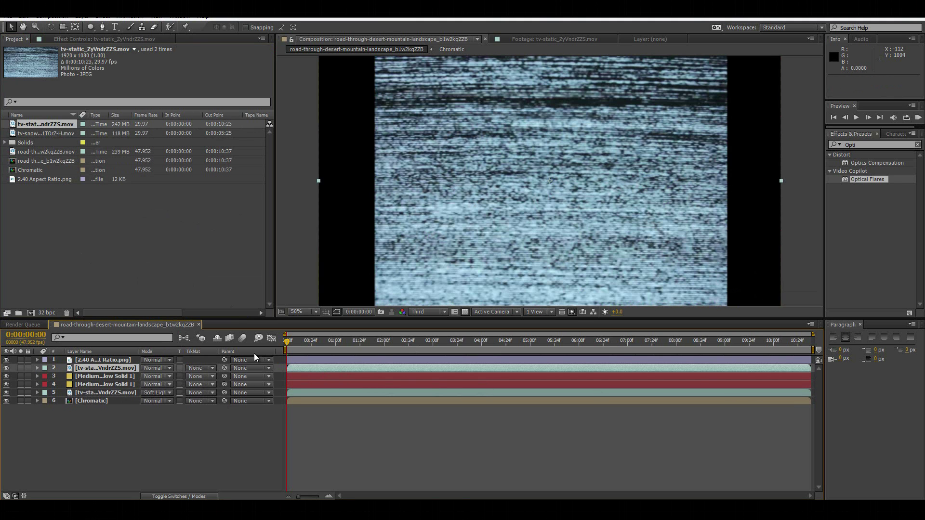
key(t)
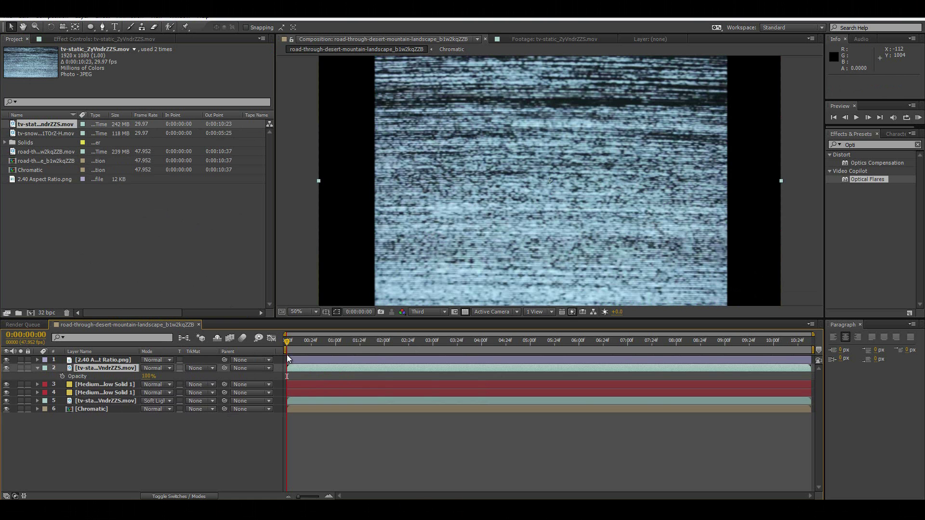
click(62, 376)
drag(293, 343, 300, 343)
click(148, 377)
text(0)
key(Return)
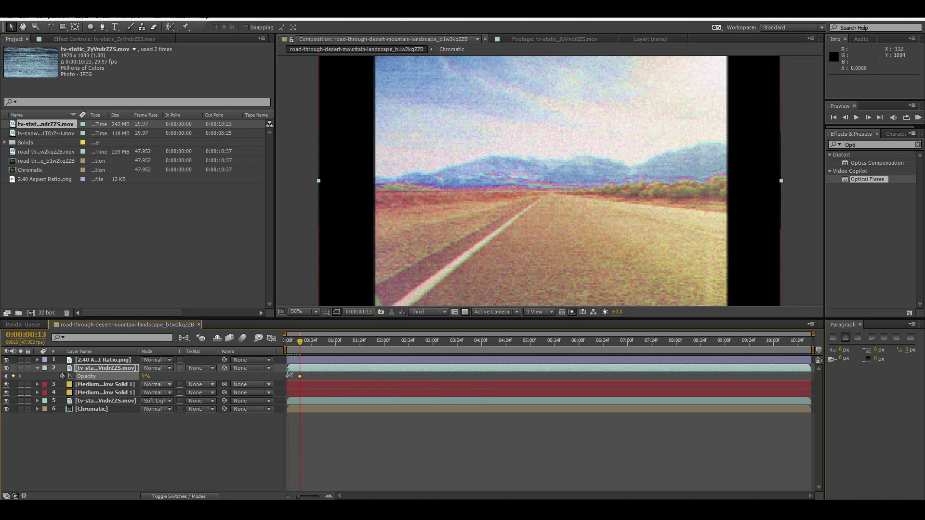
- Preview the opening static fade from the start of the composition
drag(307, 347, 254, 346)
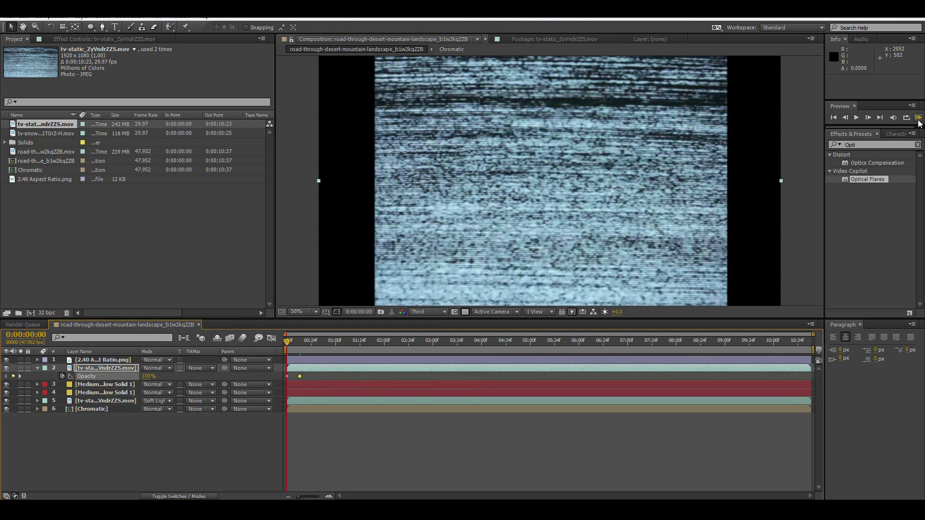
click(919, 117)
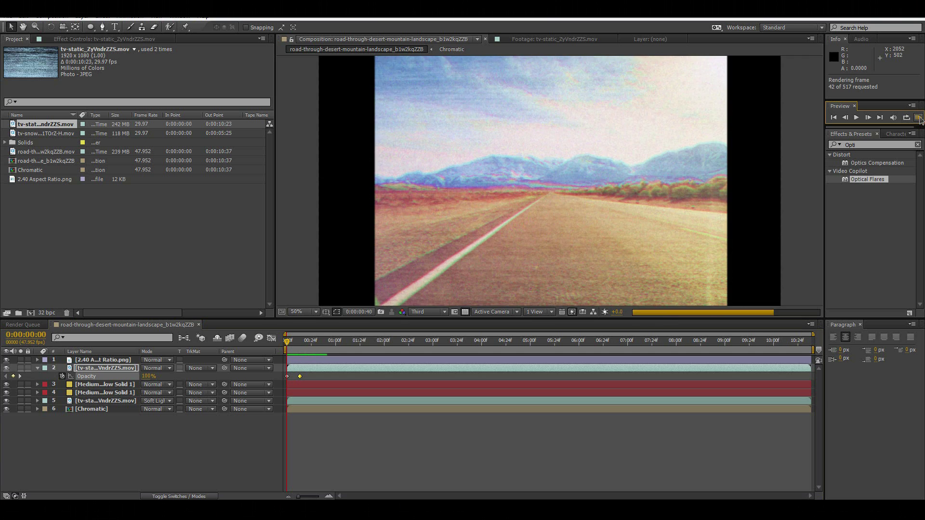
click(920, 118)
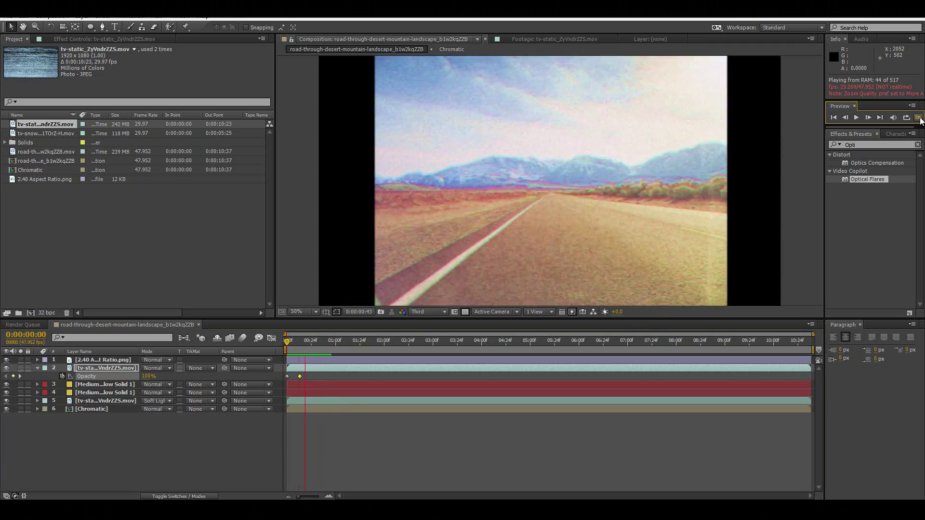
click(919, 118)
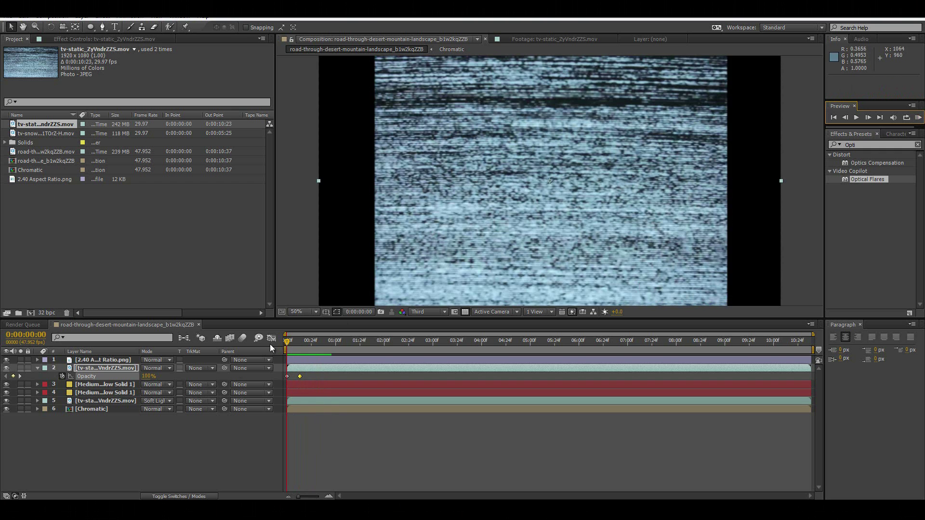
click(167, 435)
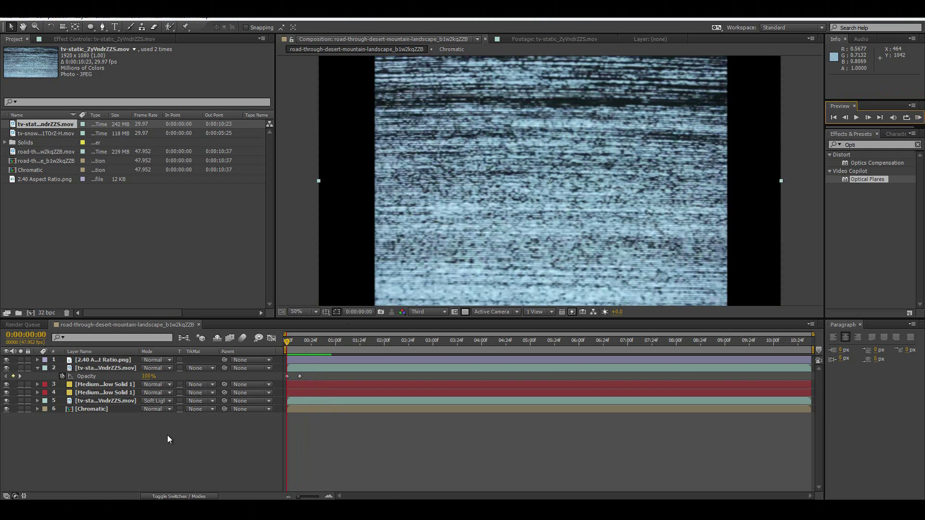
- Find the Color Emboss effect and apply it to the Chromatic layer
click(111, 409)
click(863, 144)
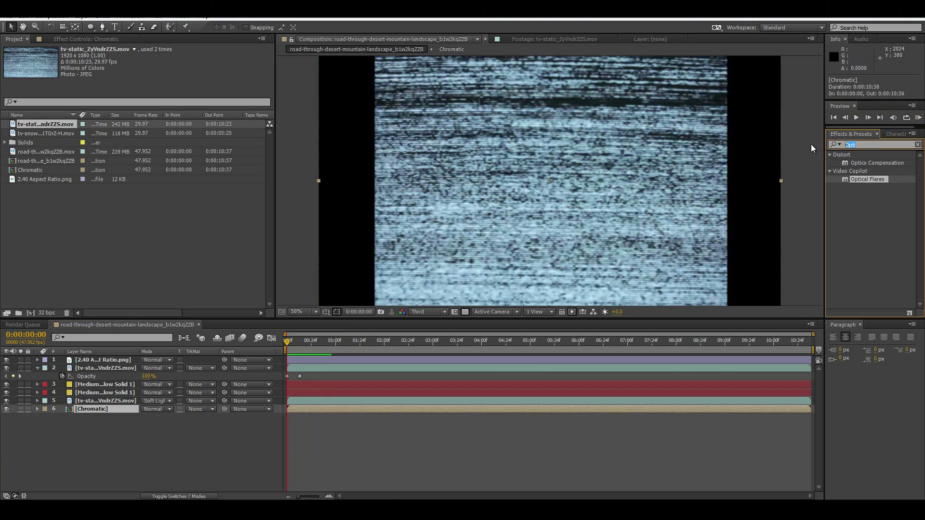
text(color)
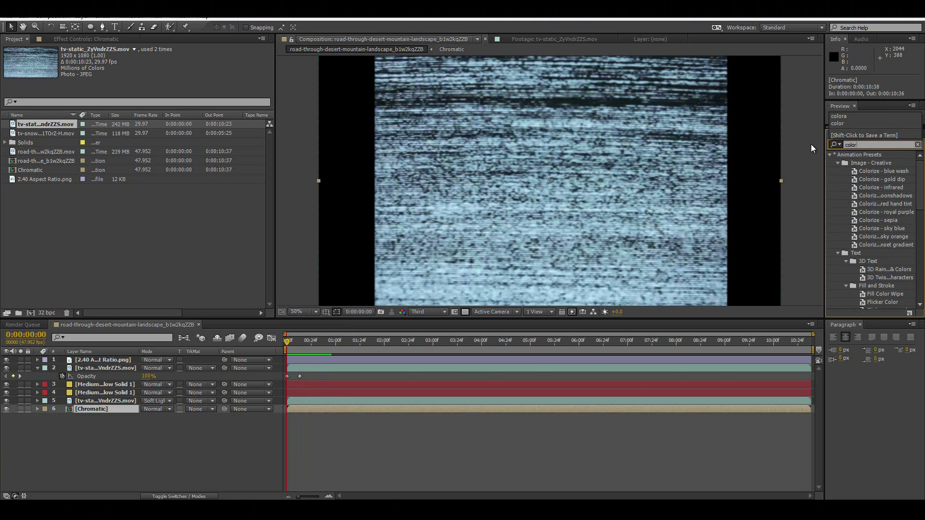
scroll(893, 276, down, 5)
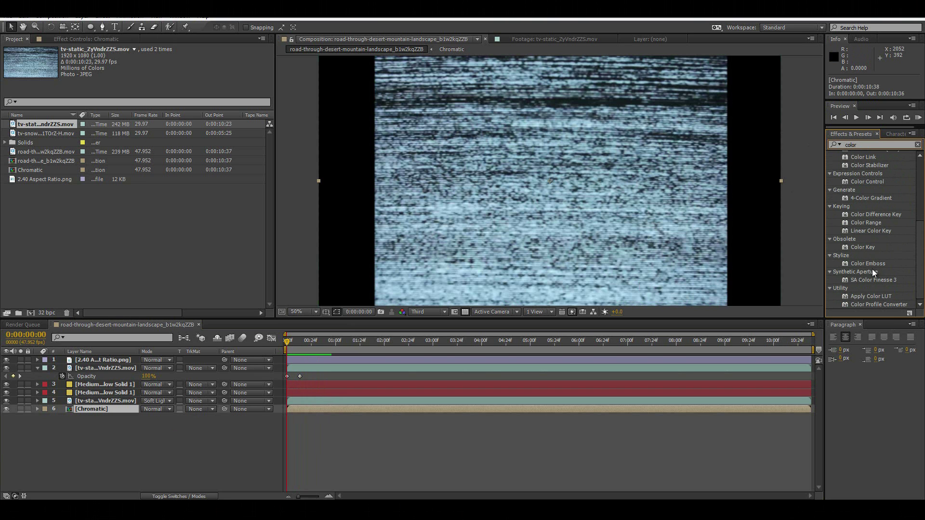
scroll(864, 190, up, 3)
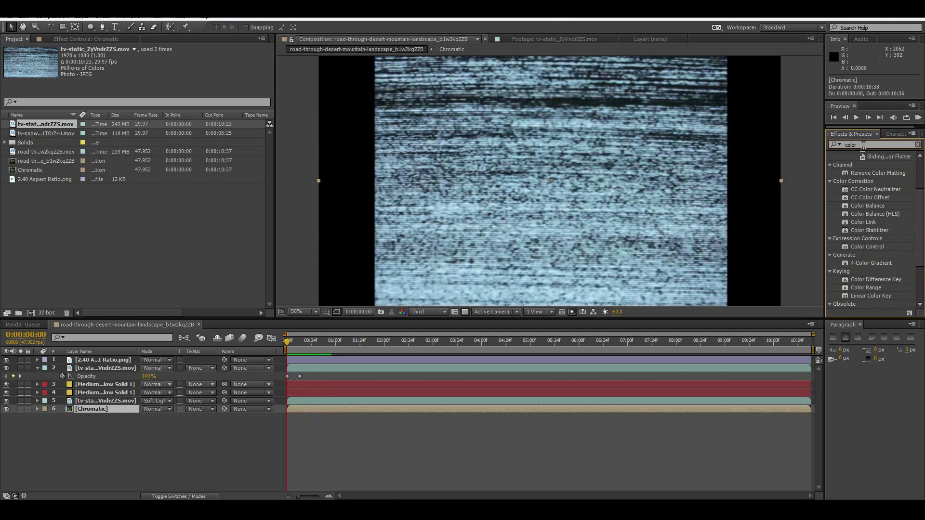
text(emb)
drag(871, 166, 77, 407)
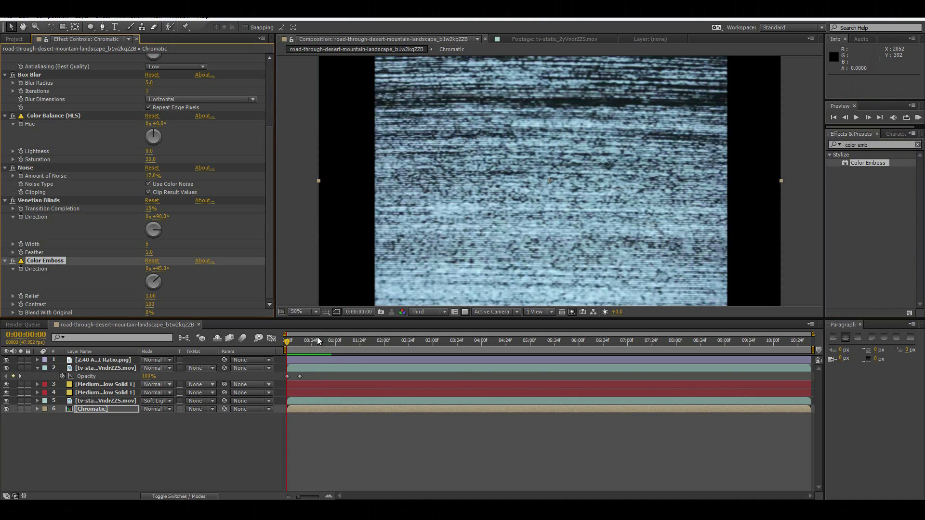
- On a frame past the static fade, raise the Color Emboss relief to 5.80
click(331, 341)
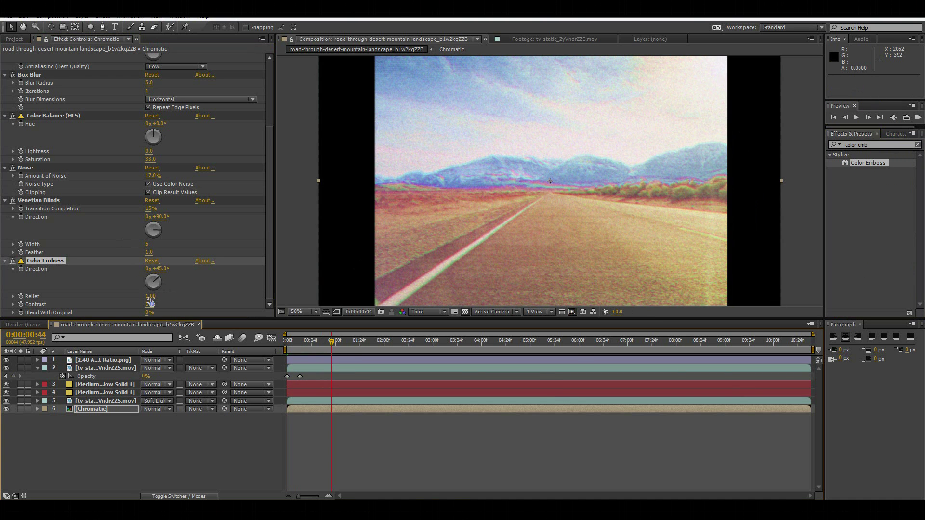
drag(150, 301, 172, 295)
key(period)
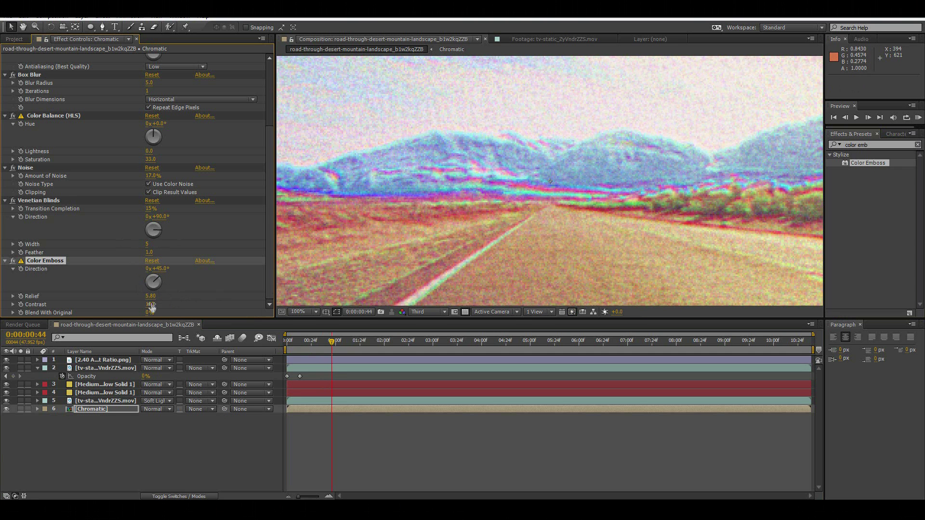
- Lower the Color Emboss contrast to 54, checking the image at different magnifications
drag(150, 307, 116, 302)
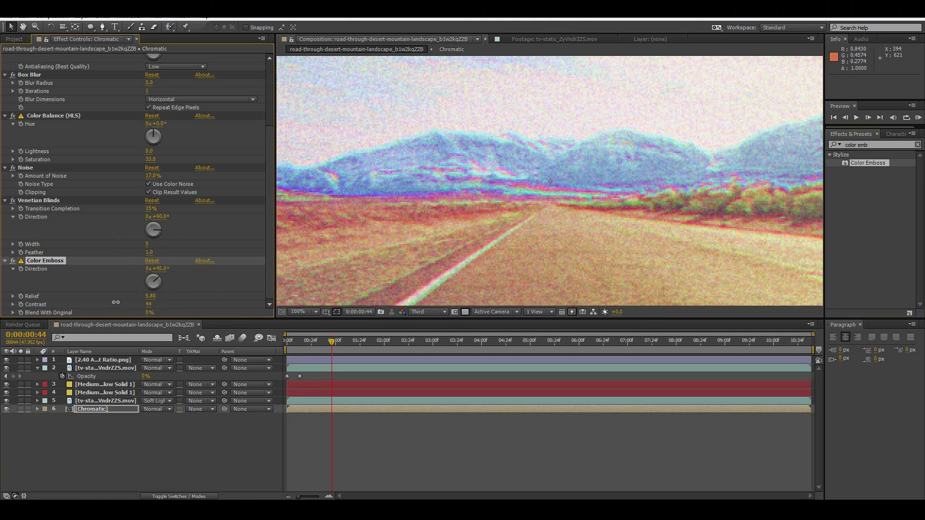
drag(147, 304, 113, 294)
key(comma)
key(comma)
key(period)
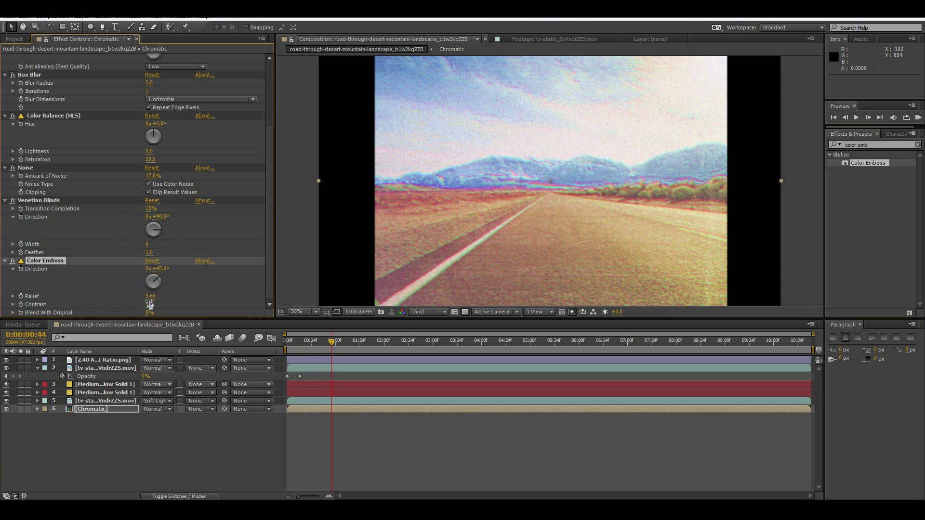
- Switch the composition preview to Full resolution and reduce the Color Emboss relief to 0.70
drag(121, 296, 131, 296)
click(430, 314)
click(449, 341)
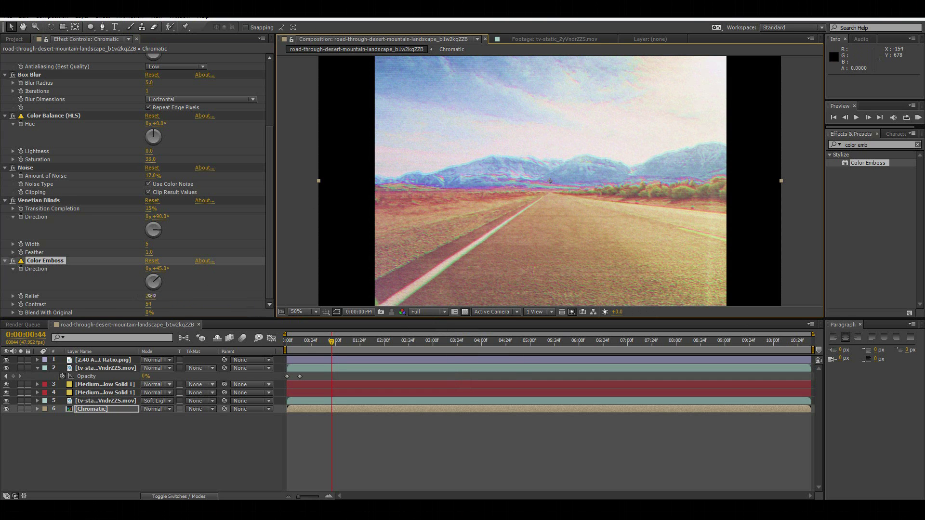
drag(142, 295, 128, 295)
click(325, 350)
key(Home)
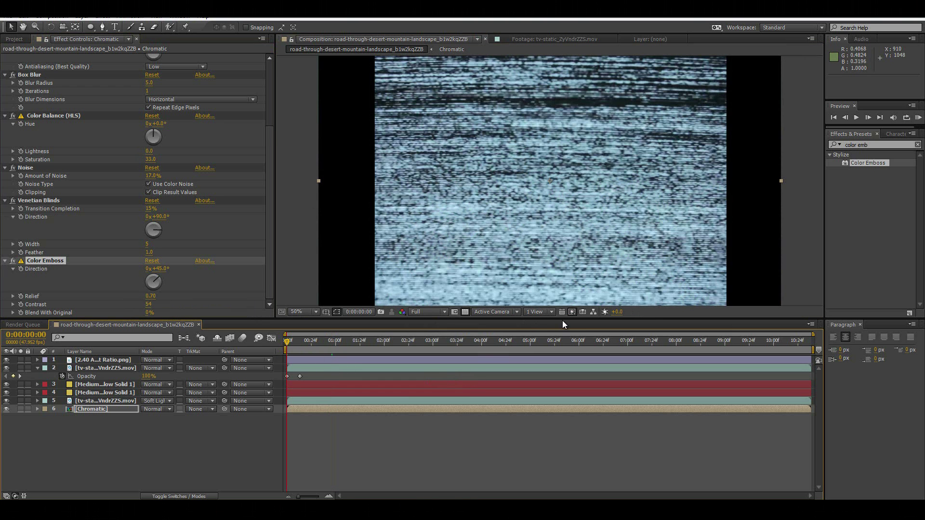
- At 0:00:00:28, add another copy of the tv-static footage directly beneath the 2.40 Aspect Ratio layer
click(14, 39)
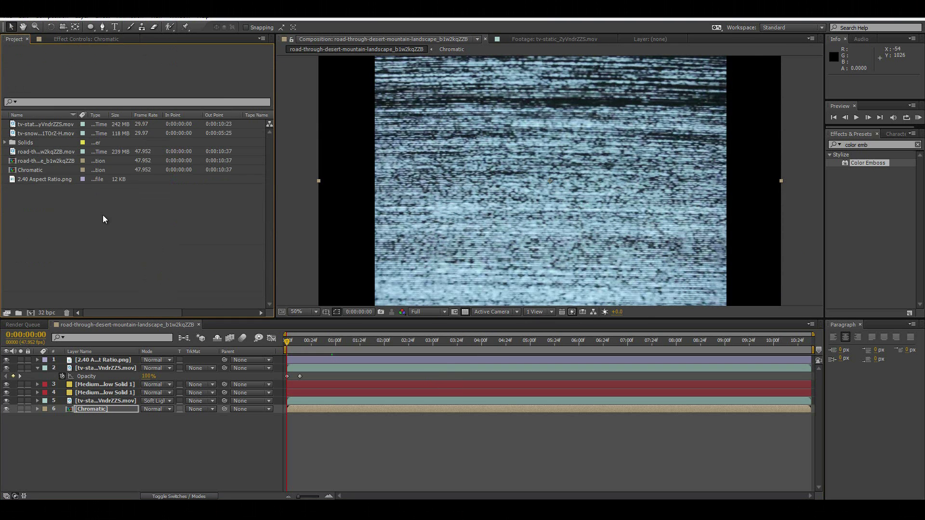
click(315, 341)
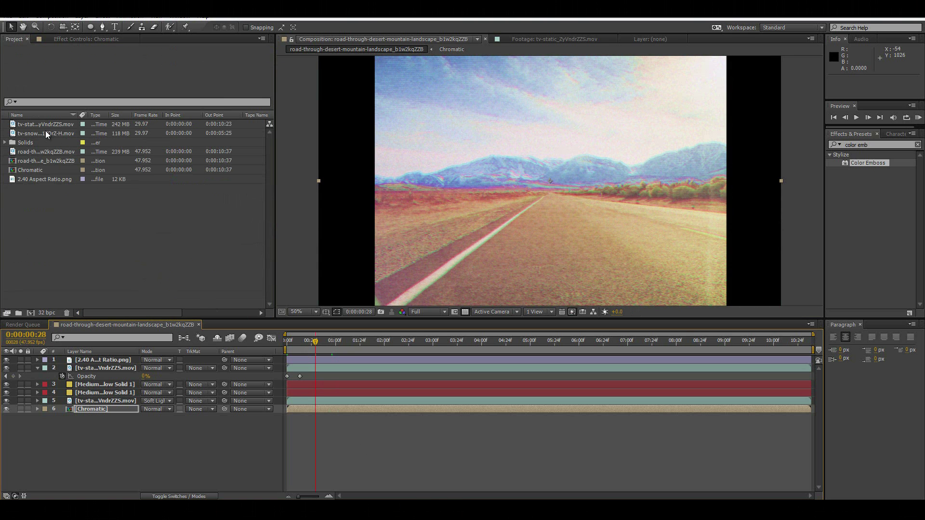
drag(58, 125, 167, 366)
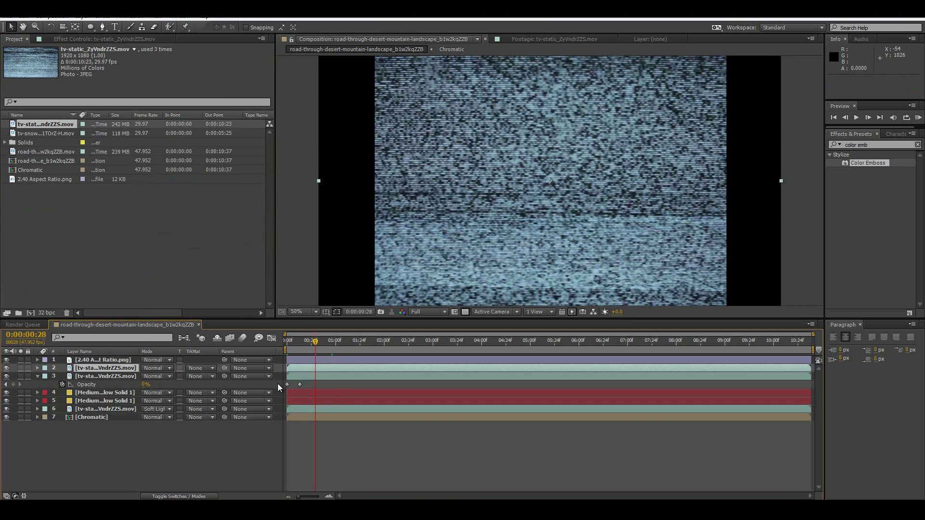
- Try to outline a horizontal band mask on the new static layer with the Pen tool
click(103, 28)
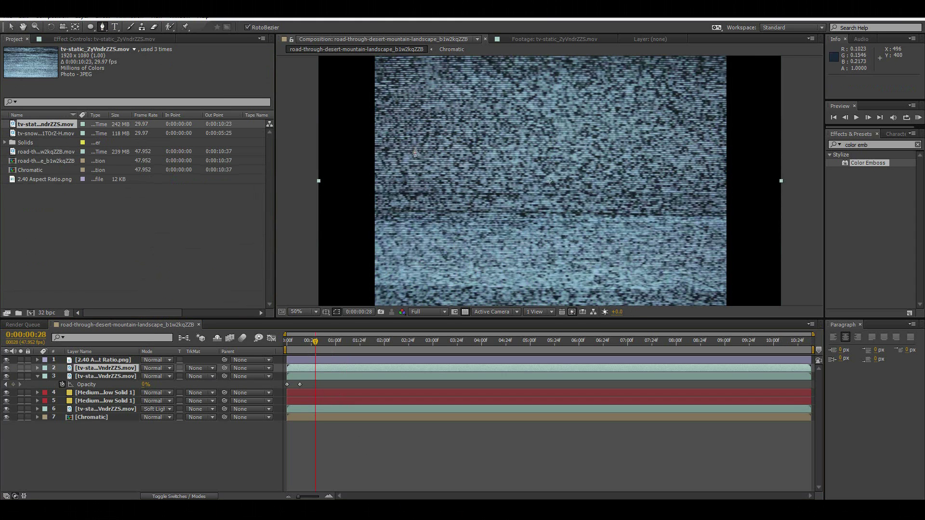
click(355, 157)
click(750, 165)
click(741, 213)
key(ctrl+z)
key(ctrl+z)
- Draw a rectangular band mask about 1600 by 170 px across the middle of the new static layer and set its blending mode to Soft Light
drag(93, 26, 133, 30)
drag(730, 250, 749, 212)
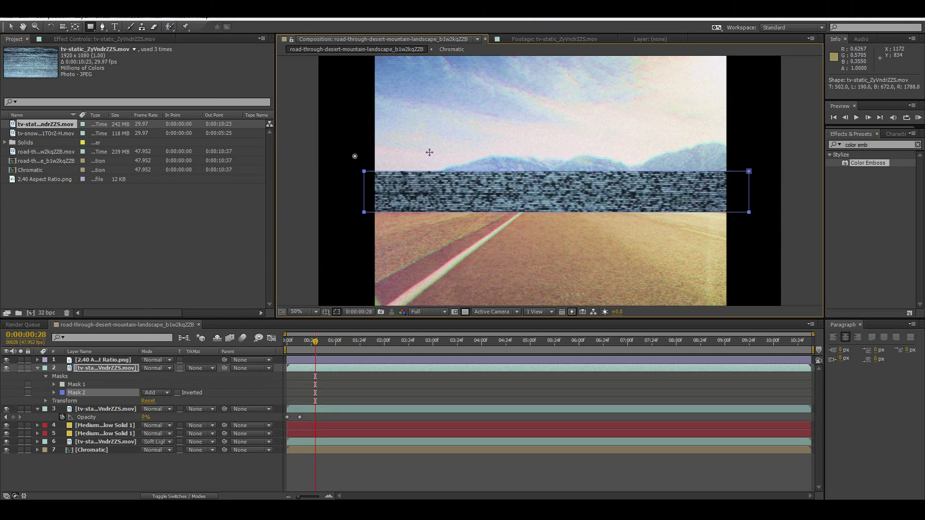
click(154, 369)
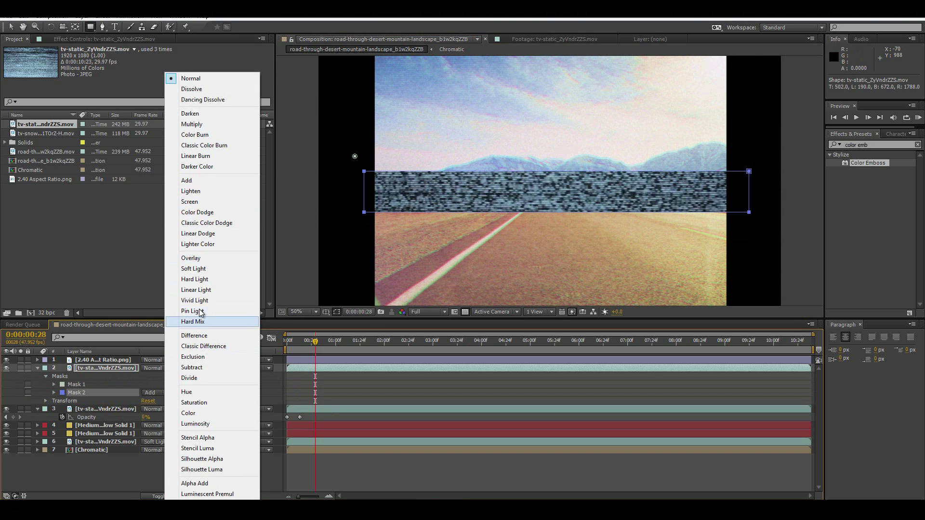
click(200, 269)
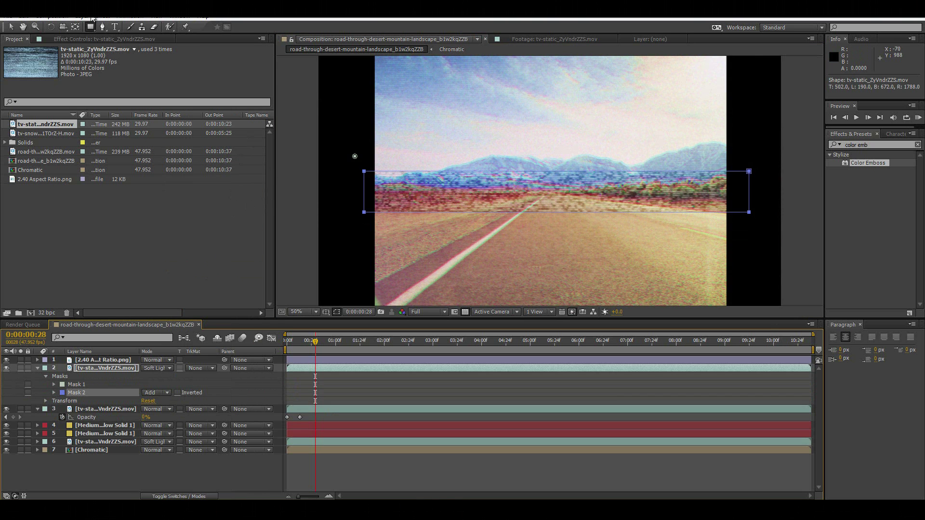
- Move the masked static band down over the road, to position 956, 764
key(v)
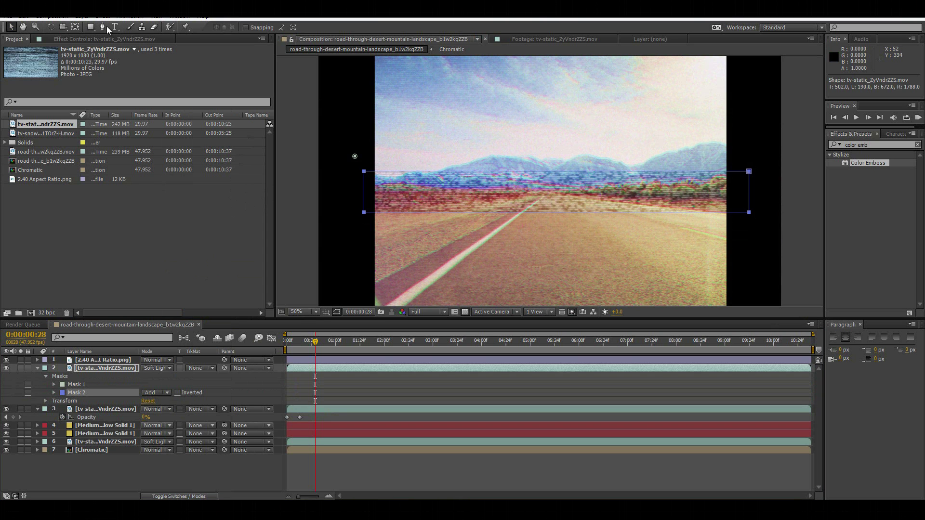
click(118, 373)
drag(499, 199, 498, 253)
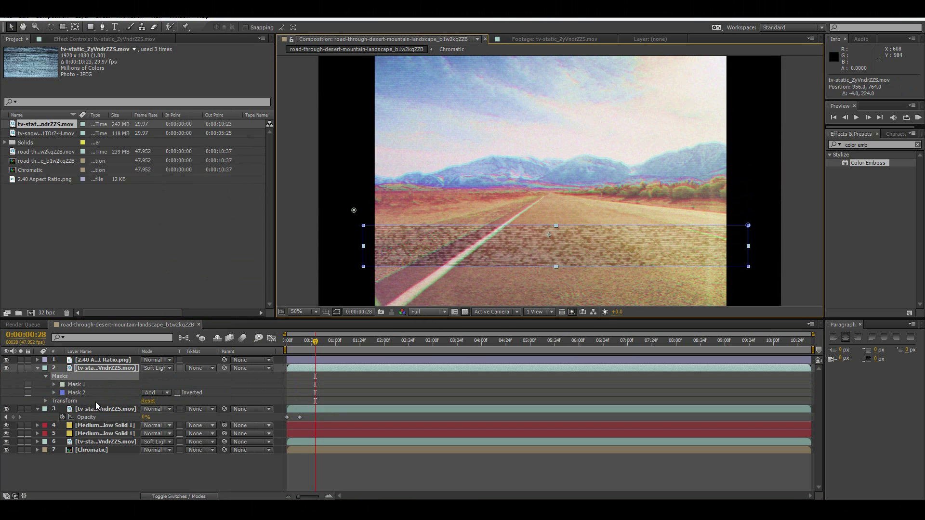
- Try the Overlay, Color Dodge, Classic Color Dodge, Lighter Color and Linear Dodge blending modes on the masked static band layer
click(160, 365)
click(217, 256)
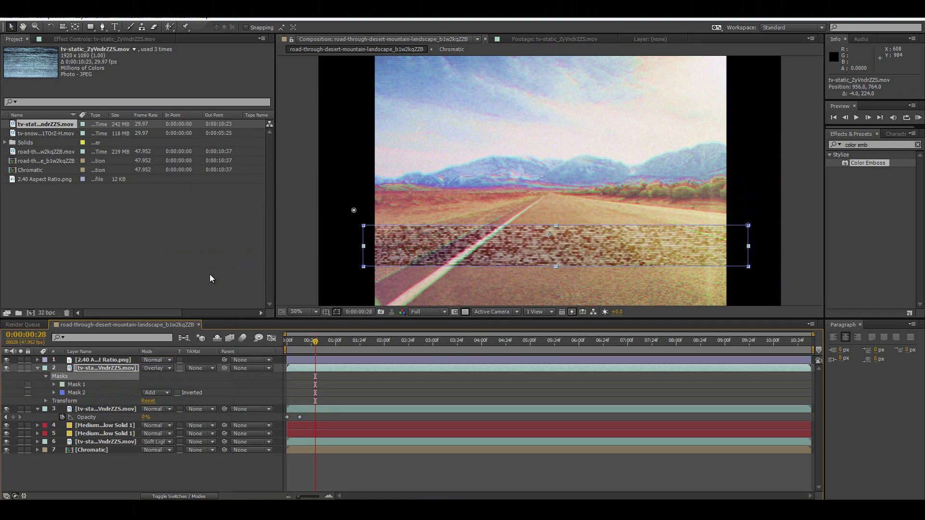
click(154, 368)
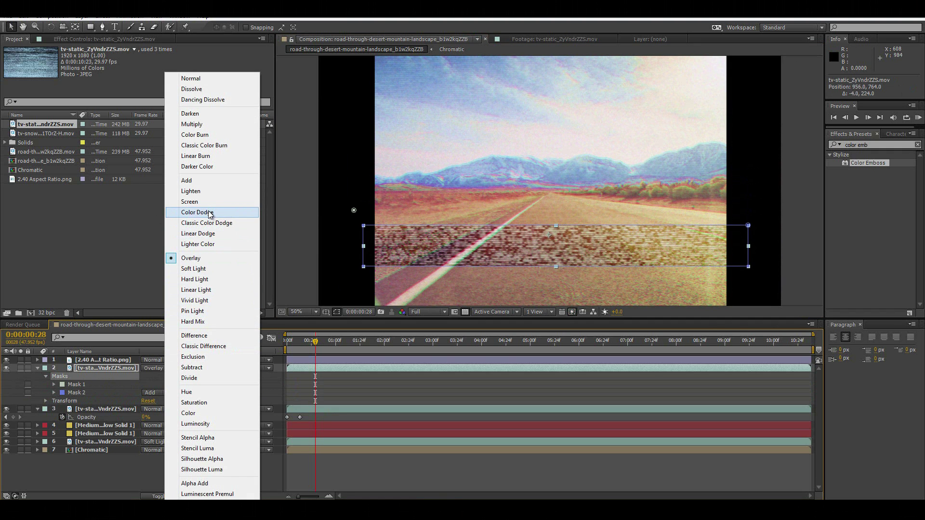
click(207, 211)
click(157, 367)
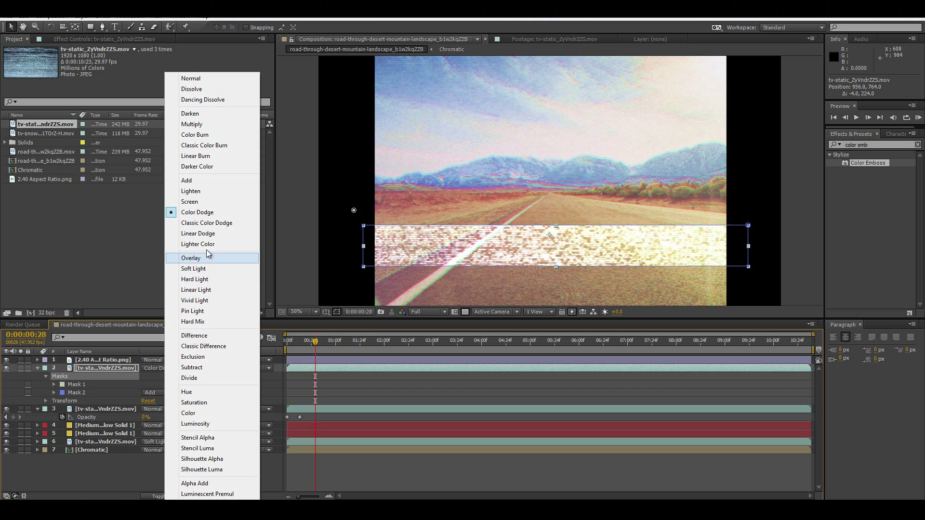
click(207, 222)
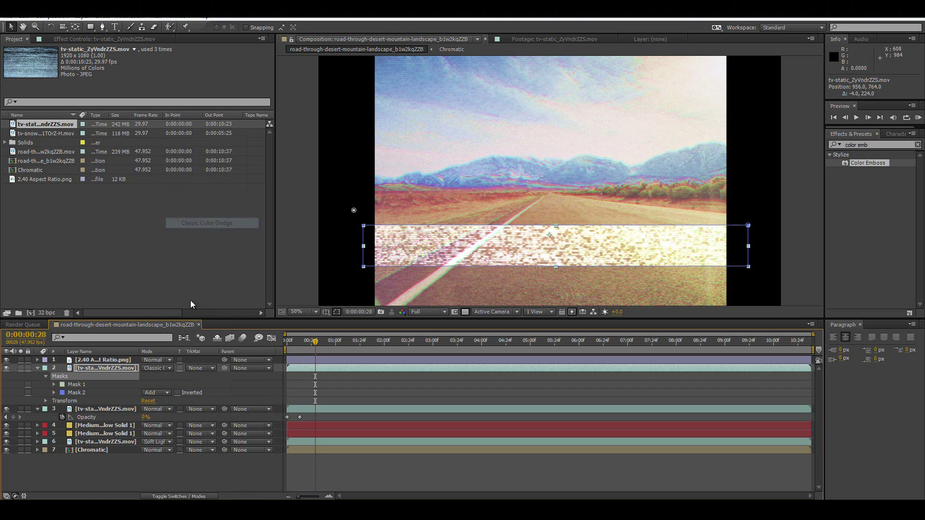
click(163, 368)
click(187, 245)
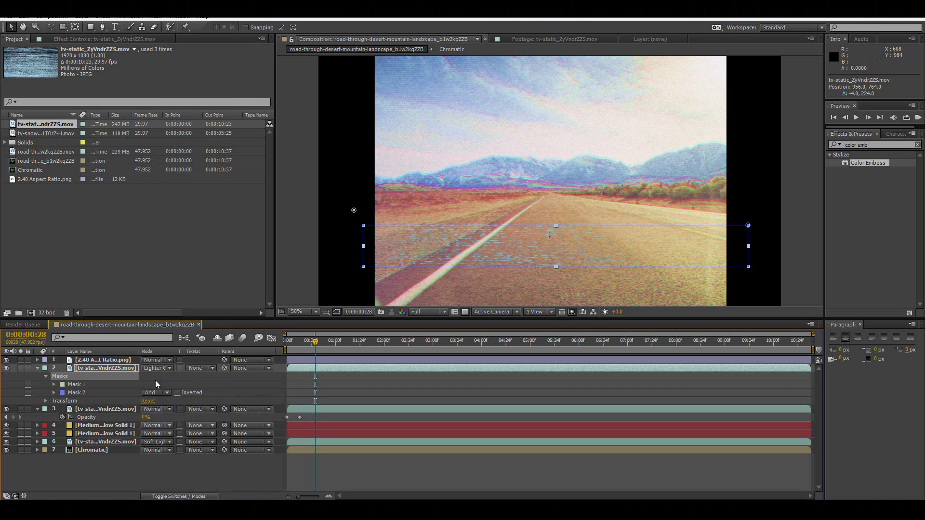
click(164, 369)
click(213, 233)
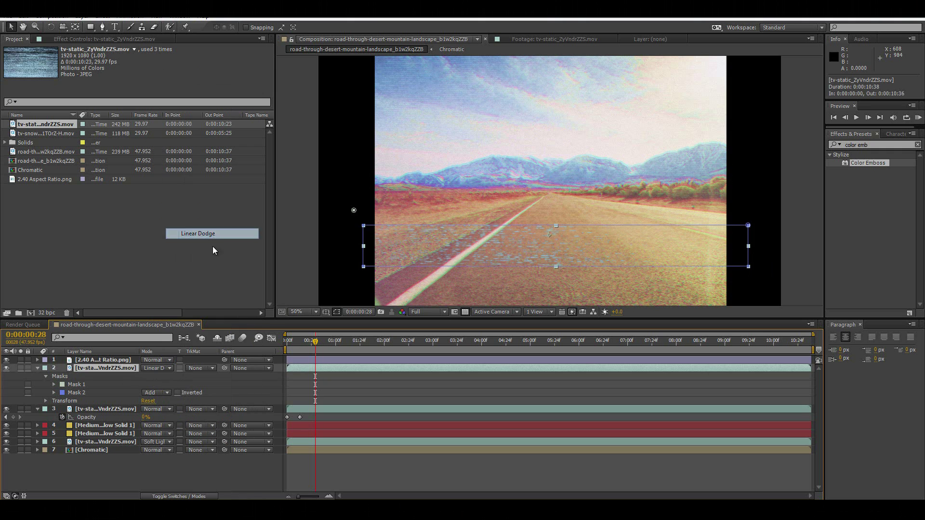
- Set the masked static band layer's blending mode to Screen and deselect the layer
click(162, 365)
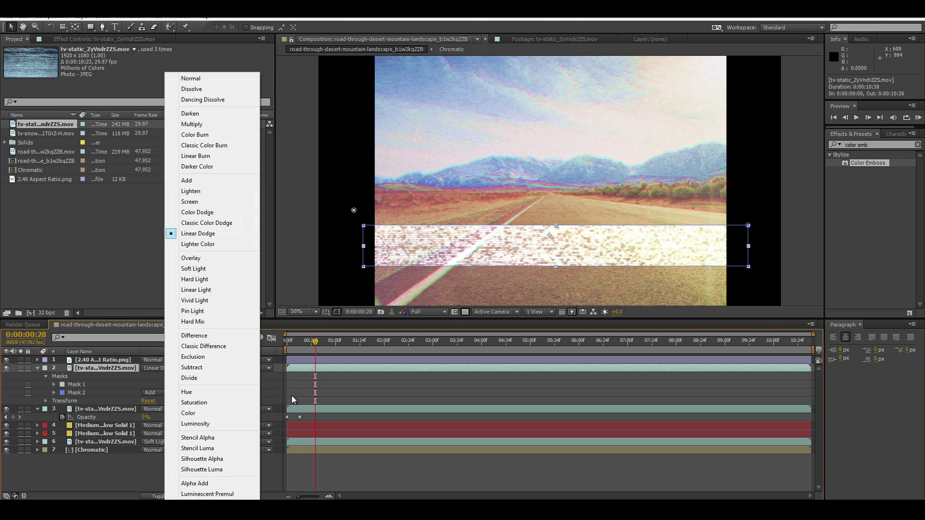
click(215, 203)
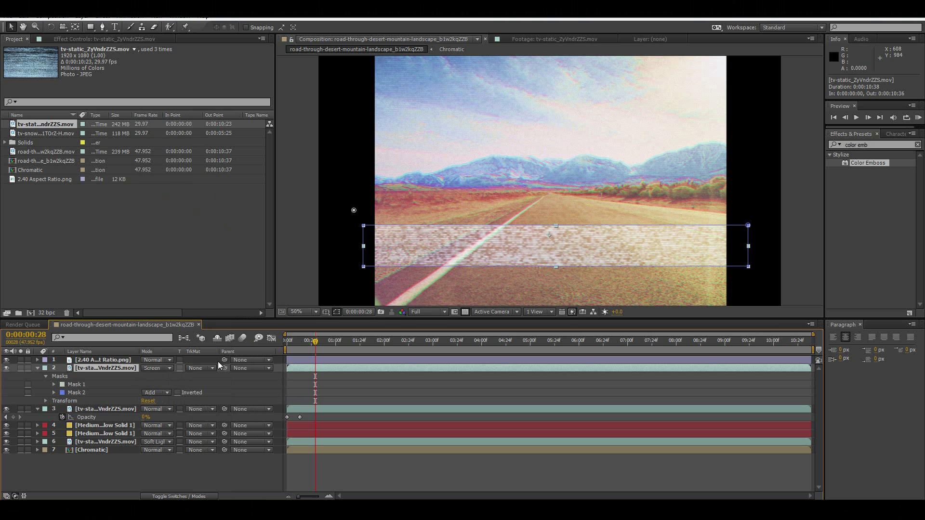
key(F2)
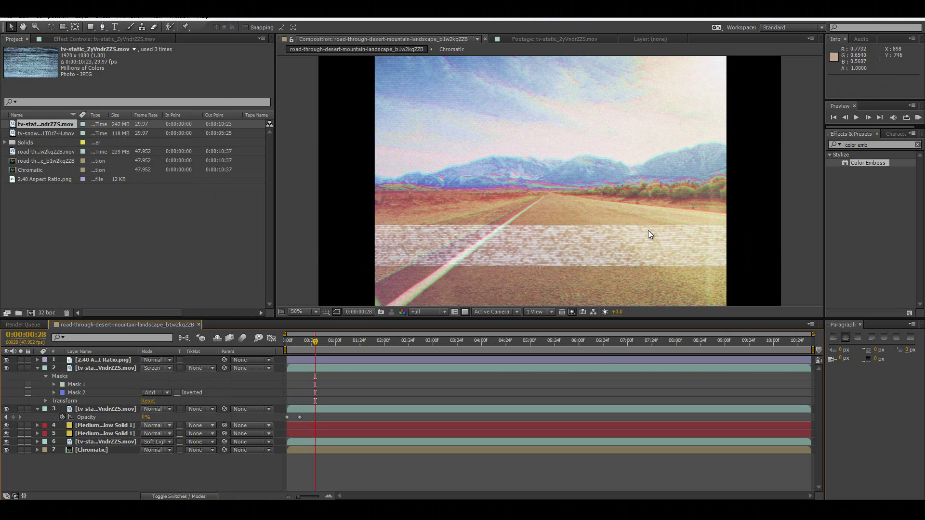
- Move the masked static band down to position 972, 868 and trim the layer's start to 0:00:00:29
click(108, 369)
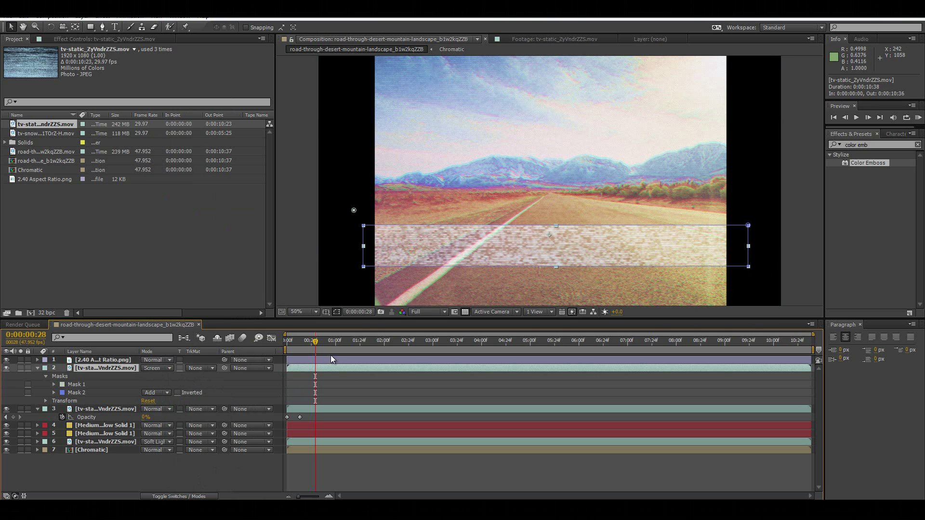
drag(426, 252, 433, 308)
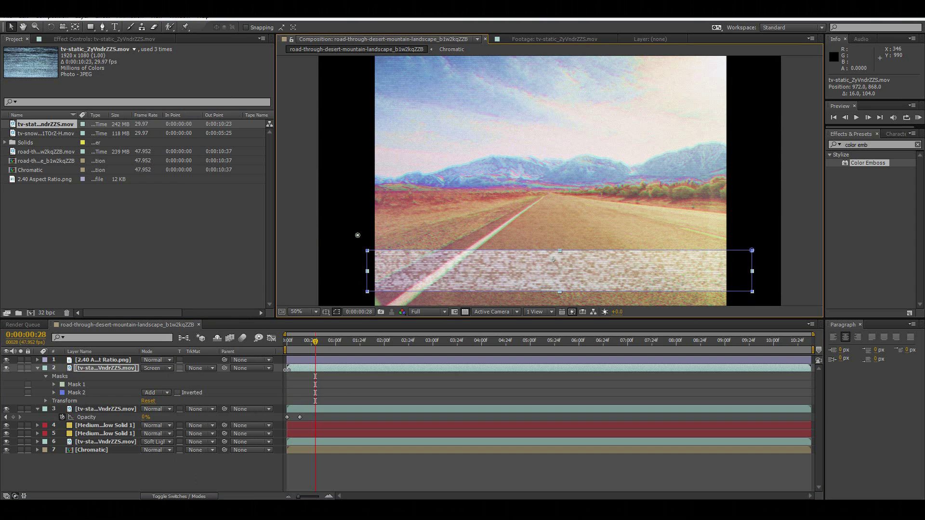
drag(288, 368, 318, 368)
- Keyframe the static band's Position at 0:00:00:28 and raise the band to 968, 660 at 0:00:00:35
key(p)
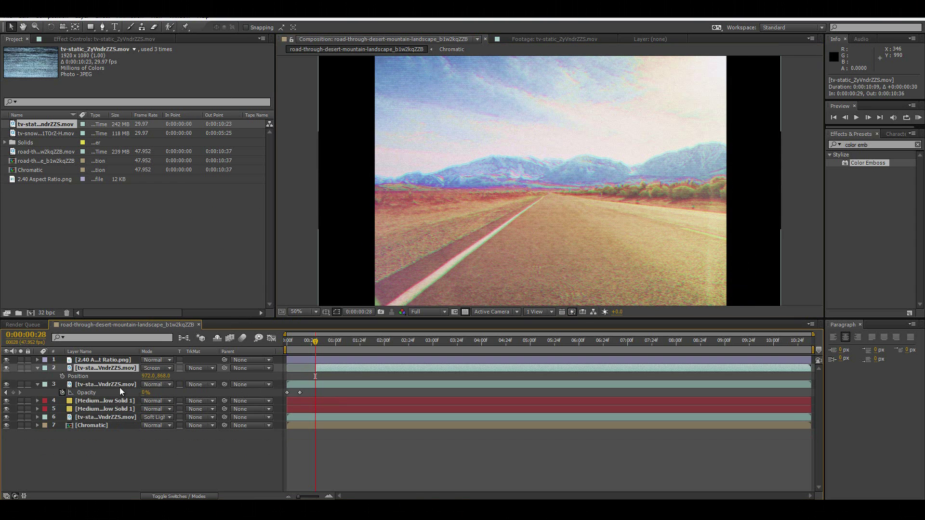
click(62, 376)
drag(315, 341, 324, 341)
drag(450, 272, 448, 222)
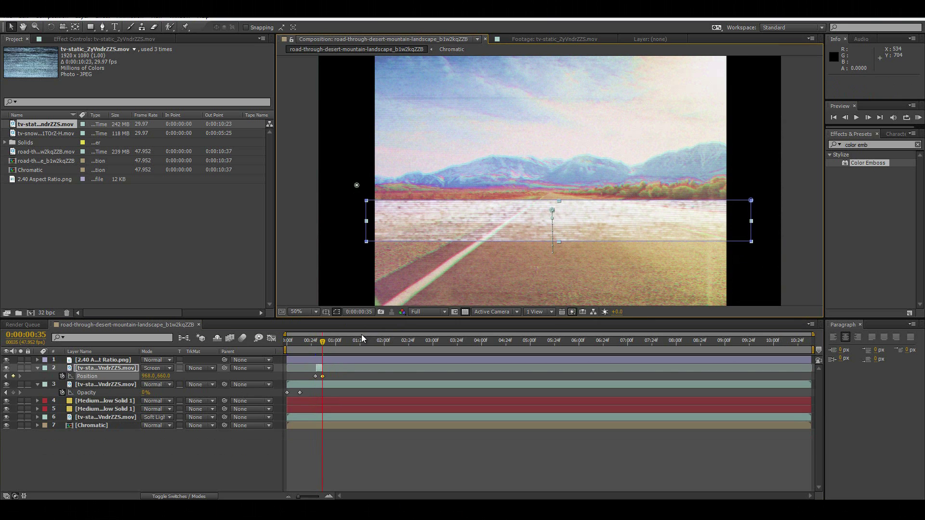
- Keyframe the static band's Opacity from 100% at 0:00:00:35 to 0% at 0:00:00:38
key(t)
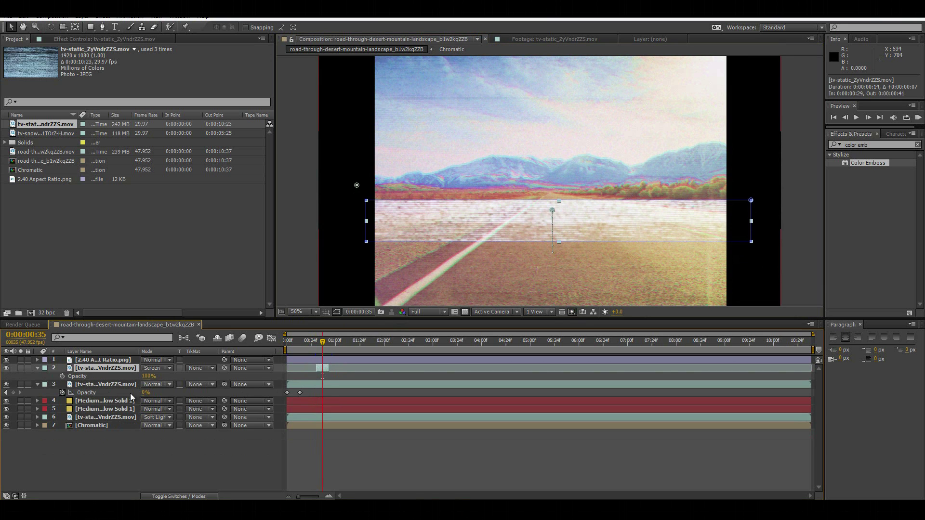
click(63, 376)
click(326, 341)
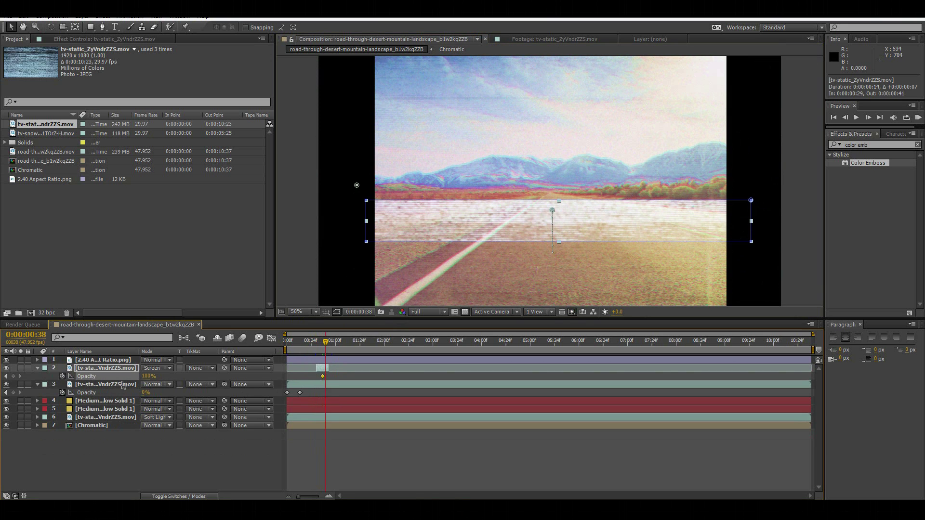
drag(147, 377, 157, 374)
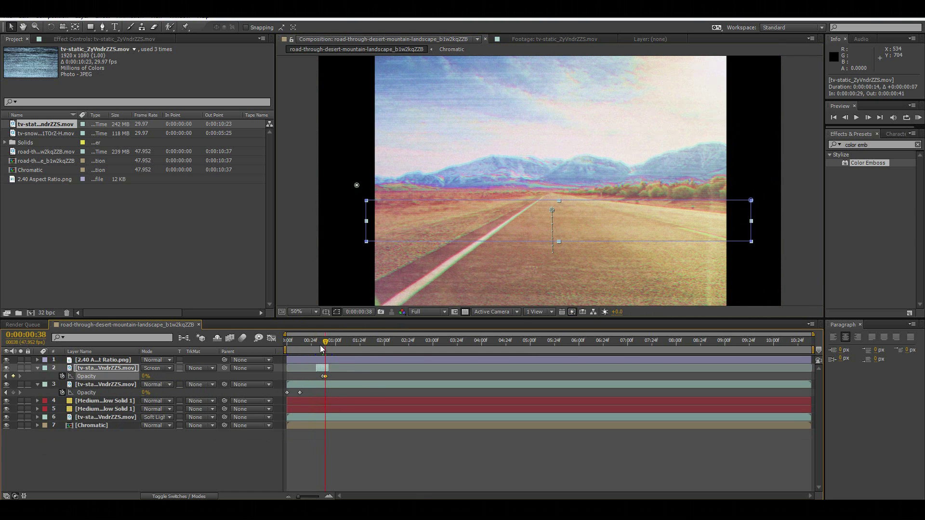
- Play a RAM preview of the opening to check the static fade-in and the moving static band
click(306, 341)
click(919, 117)
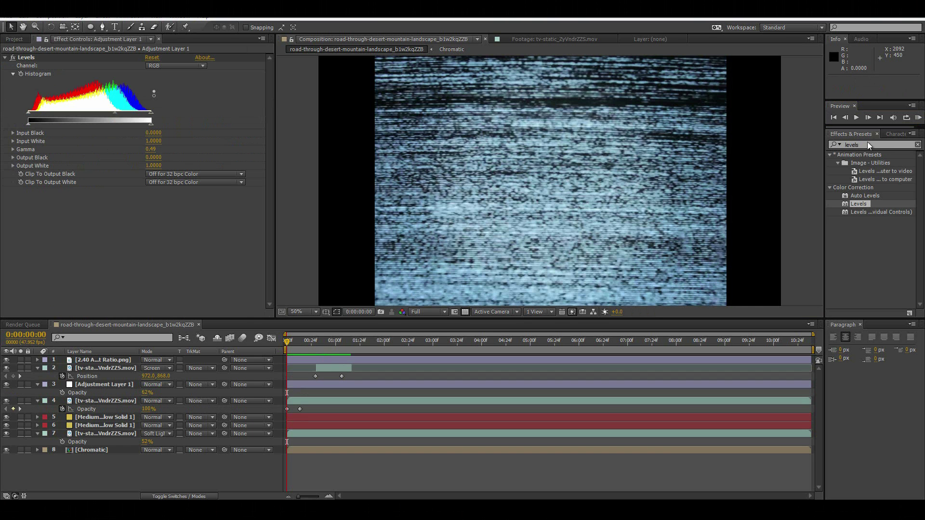
click(918, 120)
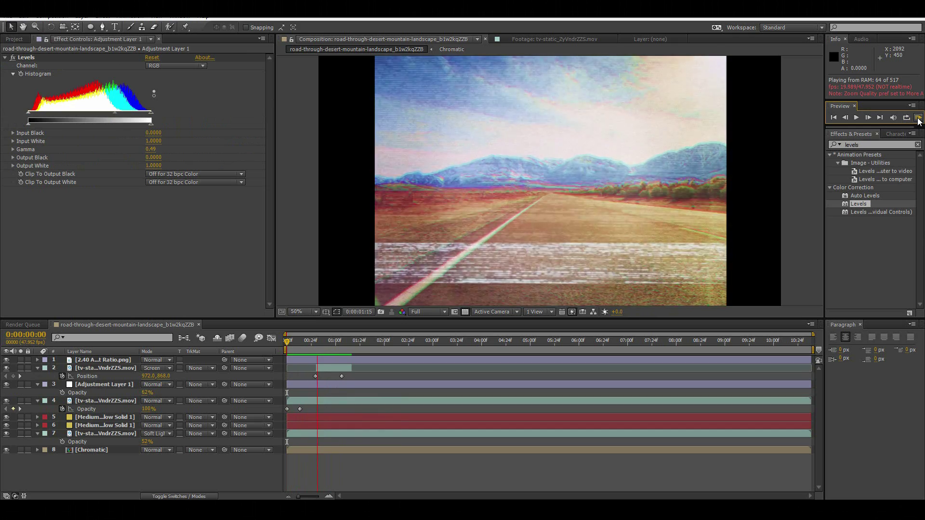
mouse_move(919, 119)
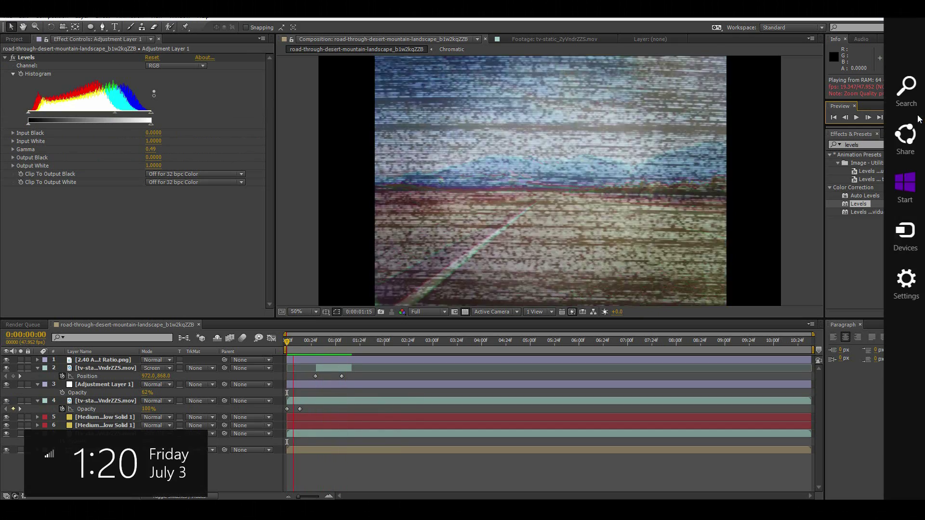
click(920, 124)
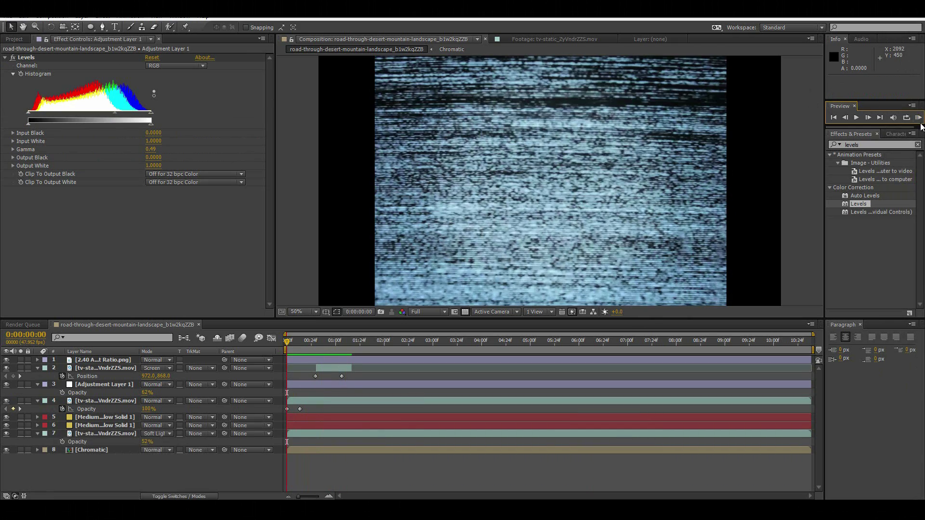